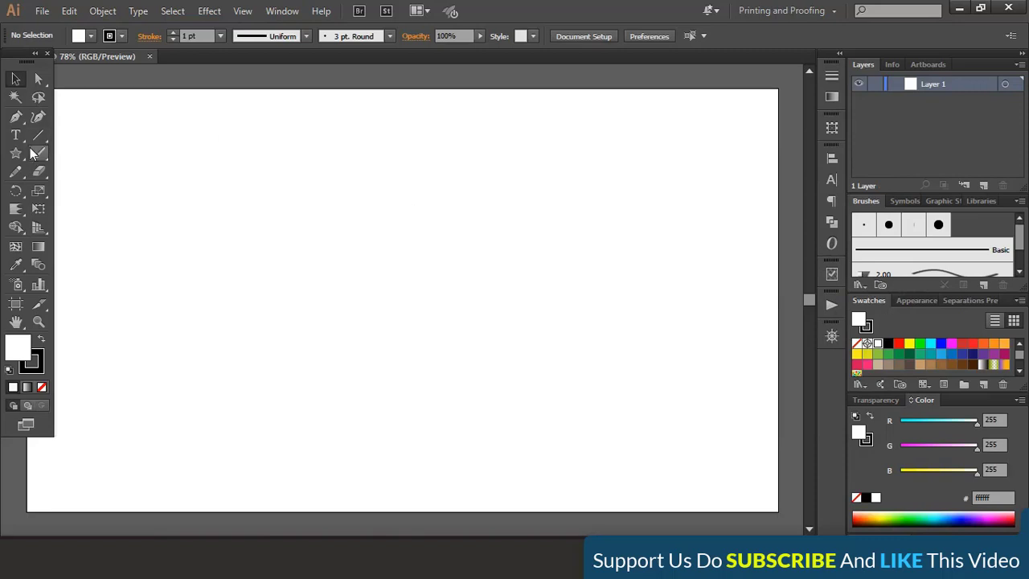
- Draw a 50-point star with the Star Tool and scale it down to about 76 px across
{"action": "left_click", "coordinate": [16, 155]}
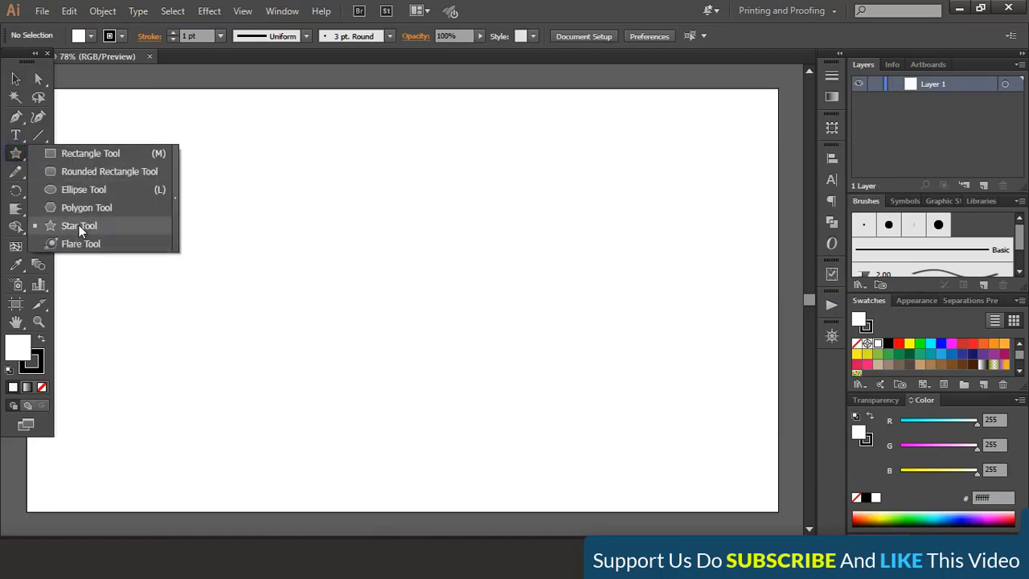
{"action": "left_click", "coordinate": [78, 227]}
{"action": "left_click", "coordinate": [138, 276]}
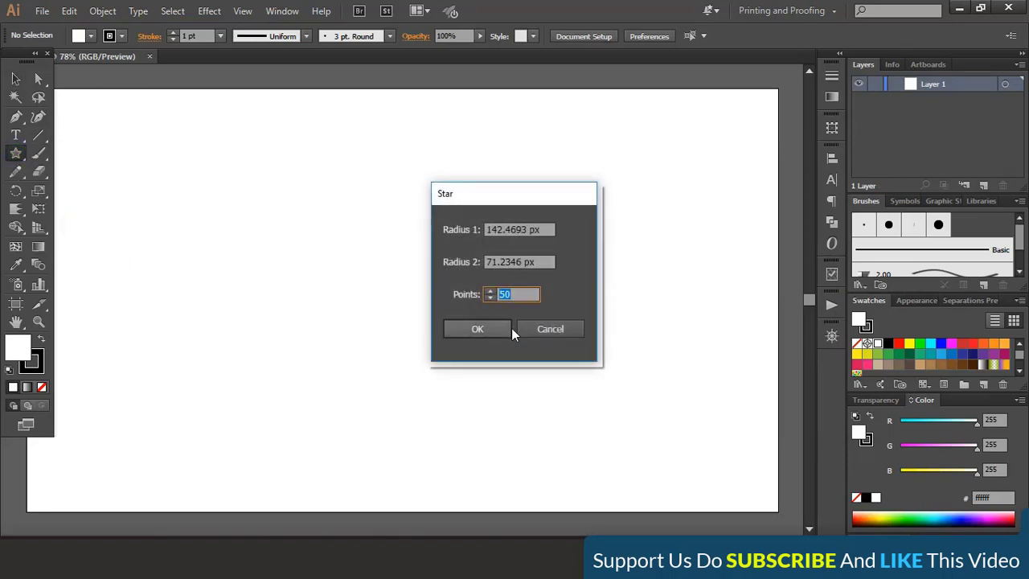
{"action": "left_click", "coordinate": [477, 329]}
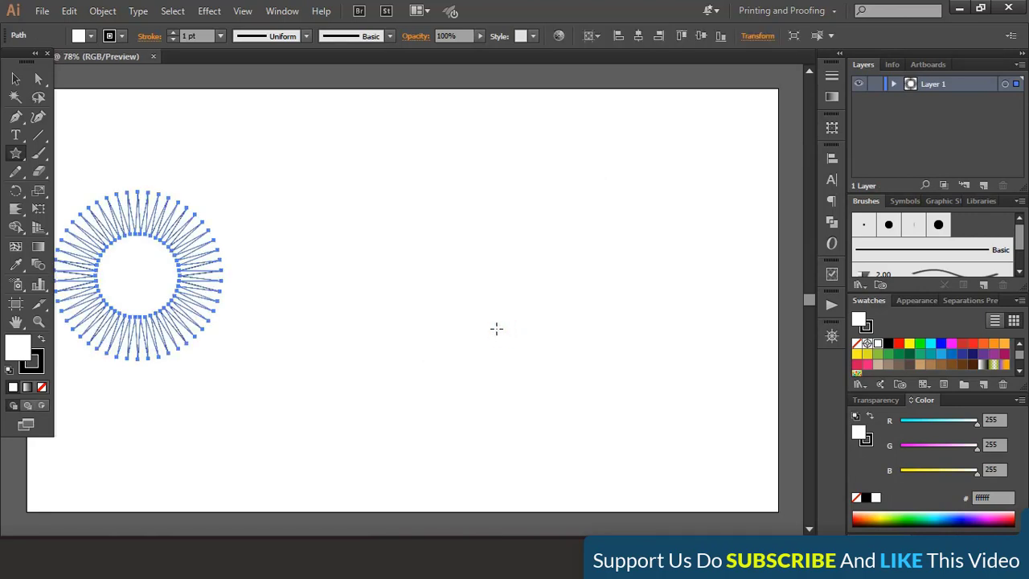
{"action": "left_click", "coordinate": [16, 81]}
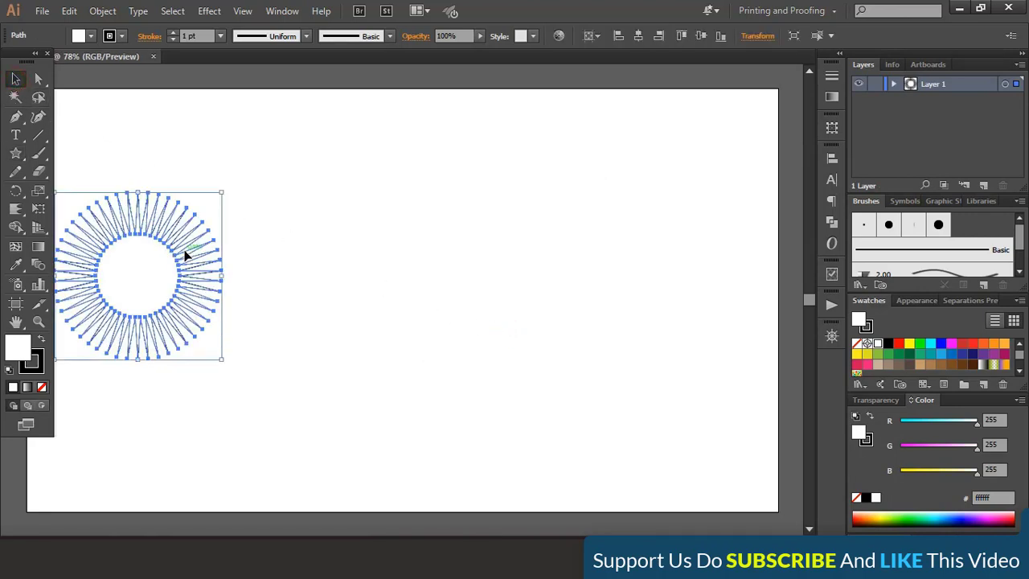
{"action": "left_click_drag", "start_coordinate": [222, 359], "coordinate": [160, 298]}
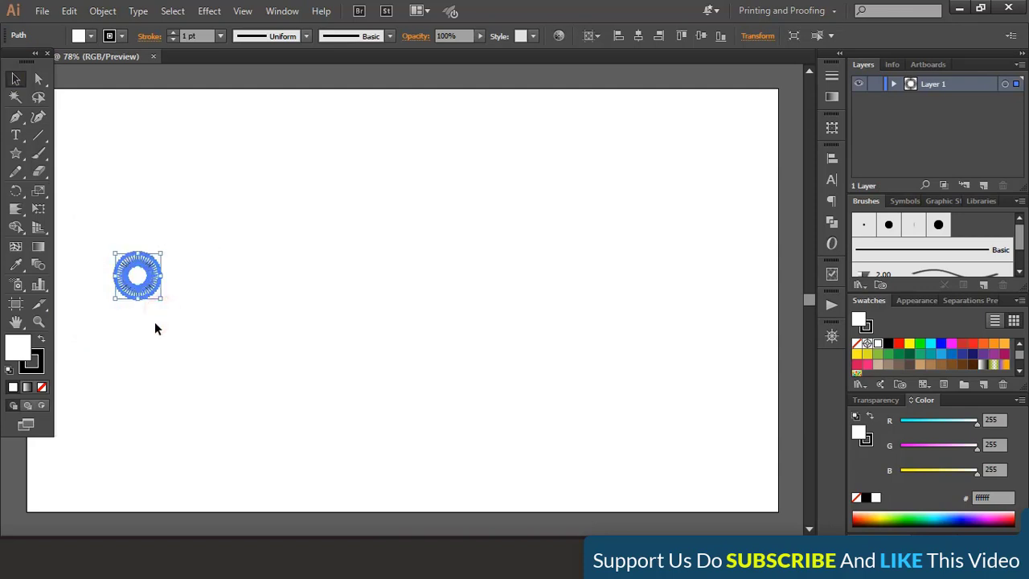
- Remove the star's stroke, fill it with a linear gradient and add a middle colour stop
{"action": "left_click", "coordinate": [41, 387]}
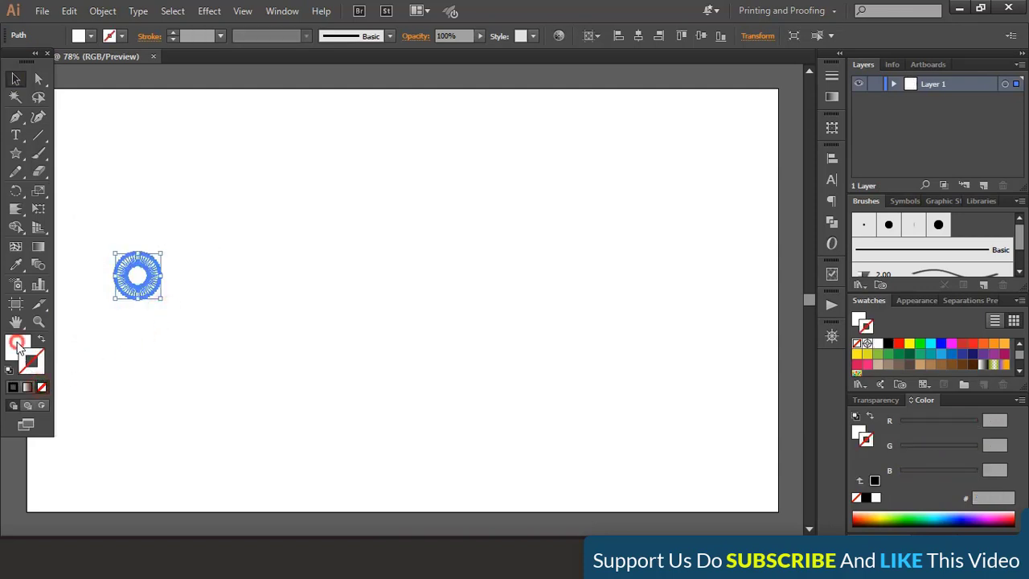
{"action": "left_click", "coordinate": [832, 96]}
{"action": "left_click", "coordinate": [705, 169]}
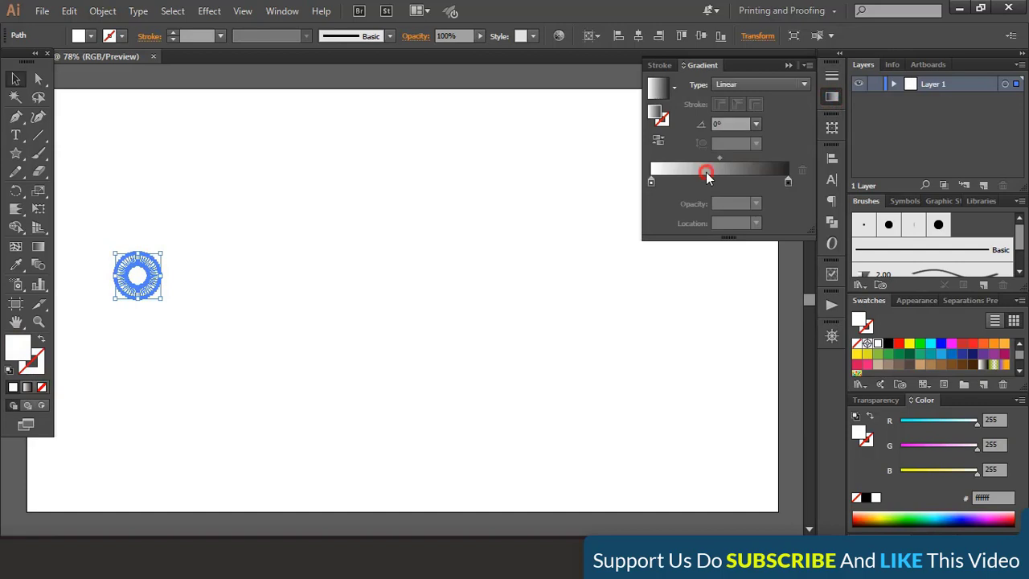
{"action": "left_click", "coordinate": [788, 183]}
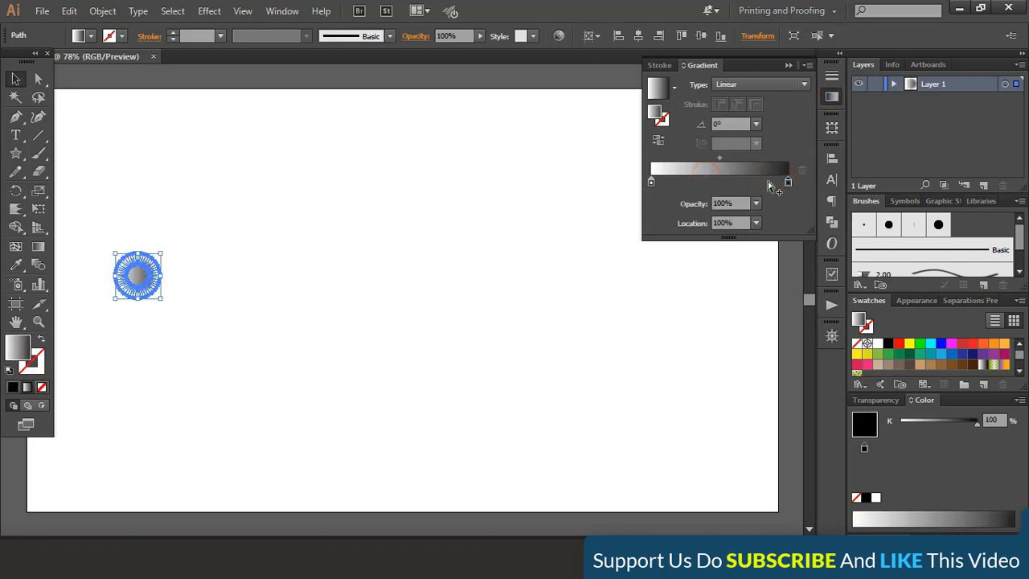
{"action": "left_click", "coordinate": [769, 183]}
- Colour the gradient stops red, orange and white, moving the orange stop to 72.04%
{"action": "double_click", "coordinate": [788, 183]}
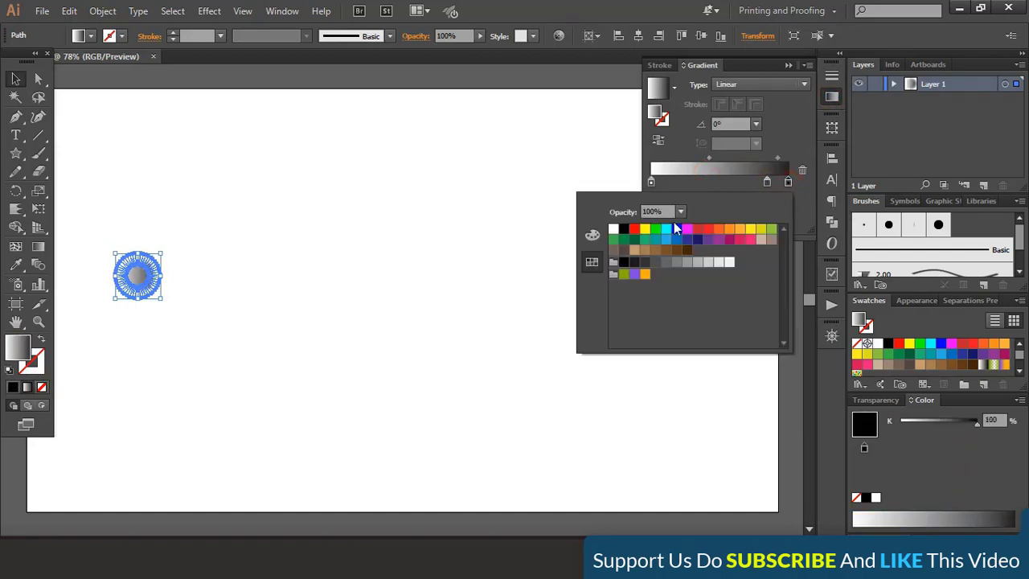
{"action": "left_click", "coordinate": [614, 231]}
{"action": "left_click", "coordinate": [768, 183]}
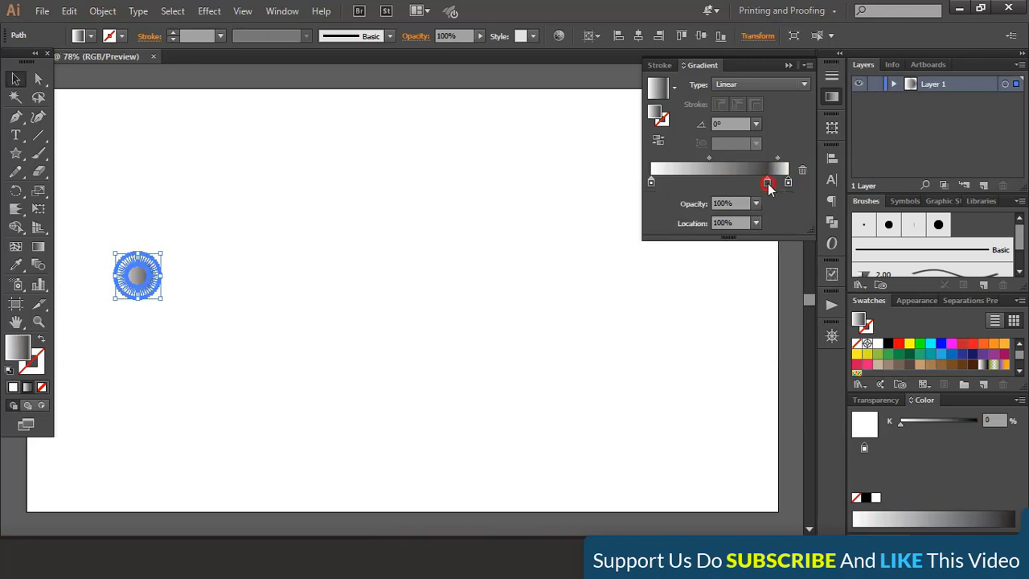
{"action": "double_click", "coordinate": [768, 183]}
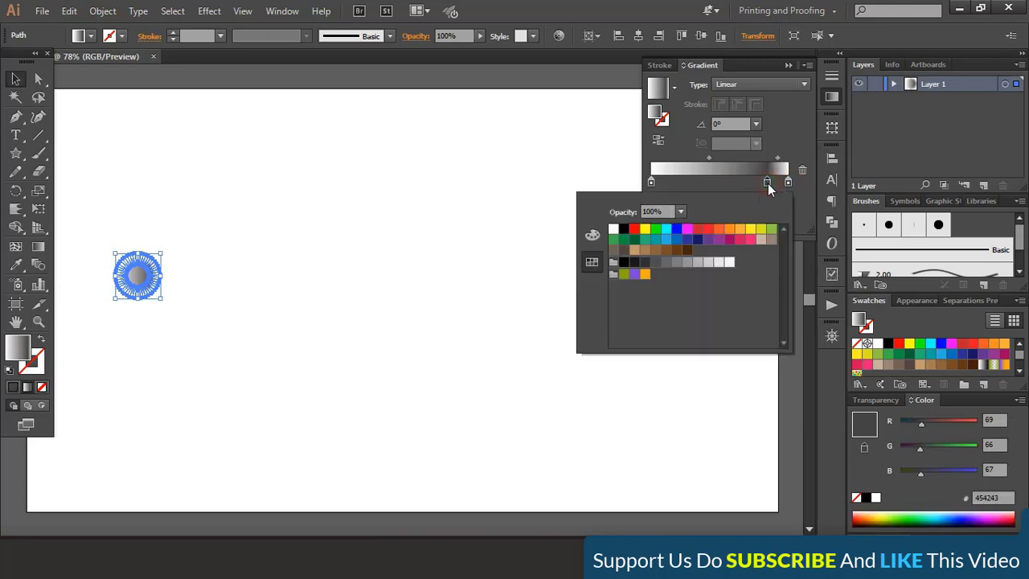
{"action": "left_click", "coordinate": [729, 230]}
{"action": "left_click", "coordinate": [653, 185]}
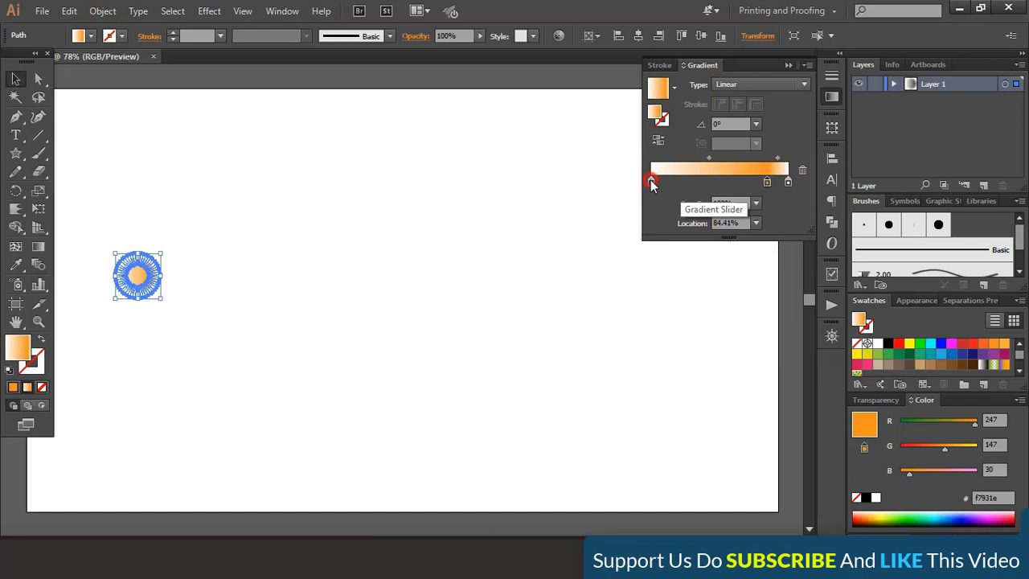
{"action": "double_click", "coordinate": [653, 185]}
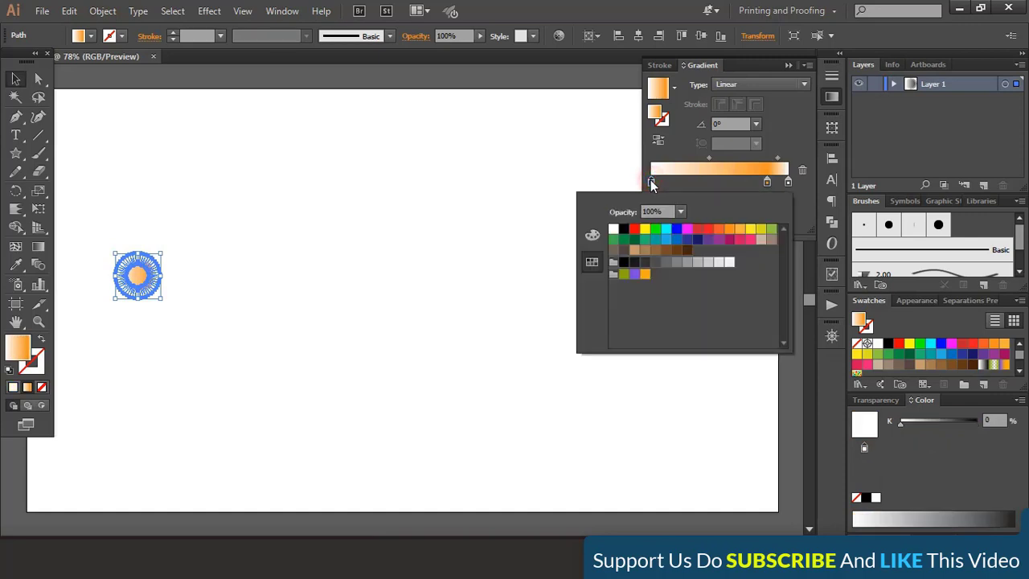
{"action": "left_click", "coordinate": [710, 231]}
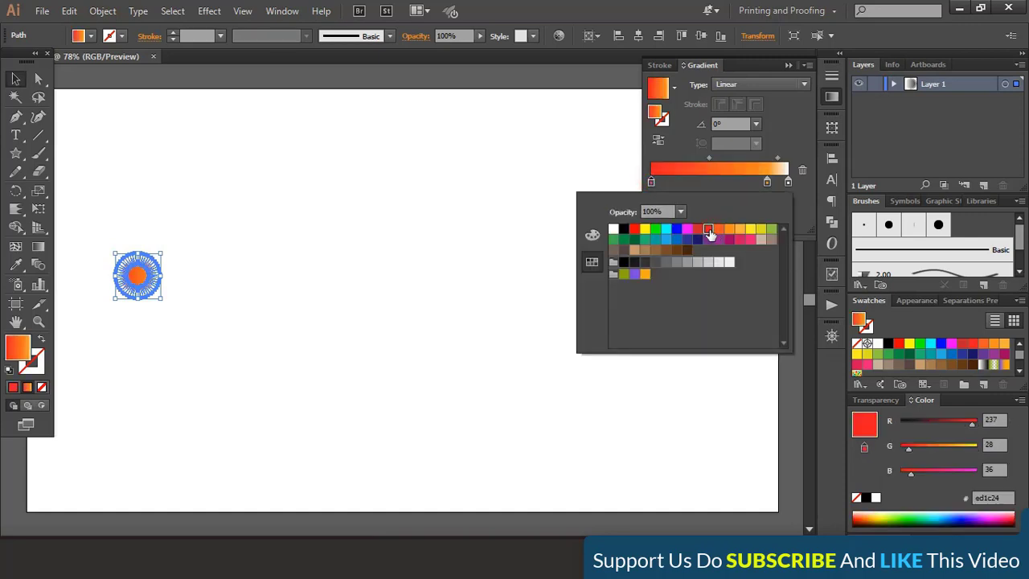
{"action": "left_click", "coordinate": [768, 181]}
{"action": "left_click_drag", "start_coordinate": [767, 181], "coordinate": [755, 183]}
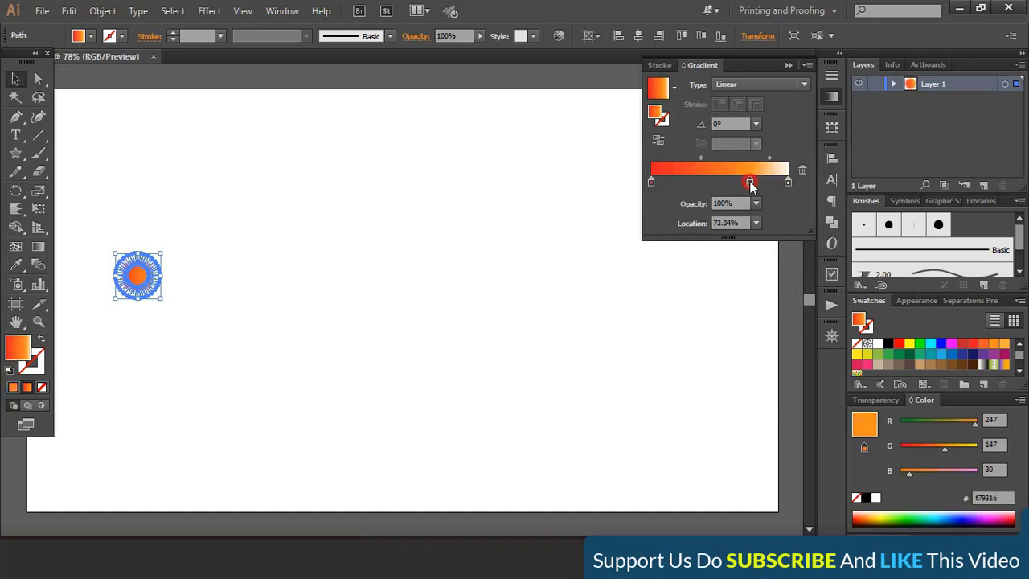
- Switch the star's gradient type to Radial and zoom in on the sun
{"action": "left_click", "coordinate": [795, 87]}
{"action": "left_click", "coordinate": [751, 121]}
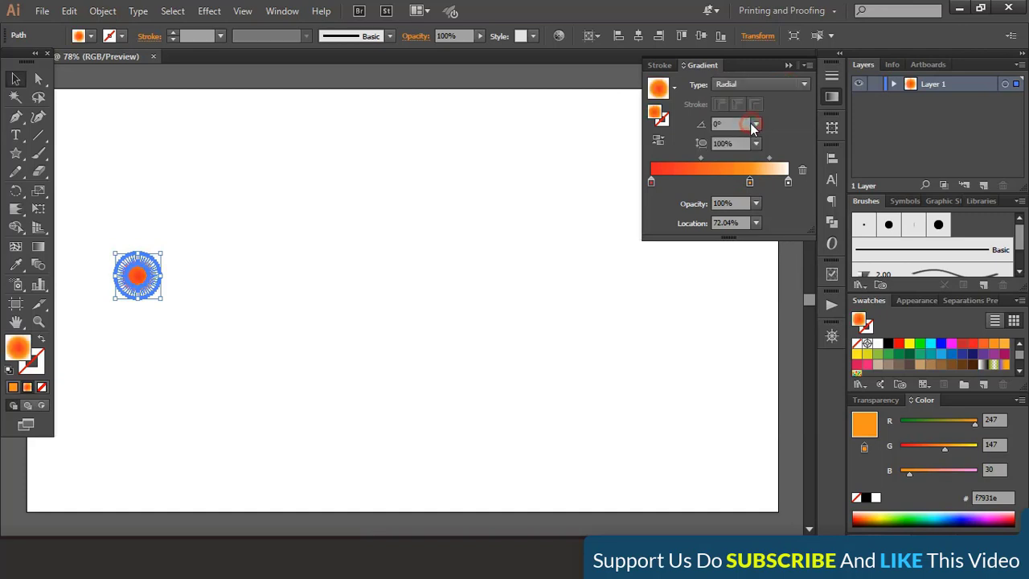
{"action": "left_click", "coordinate": [219, 352]}
{"action": "left_click", "coordinate": [38, 322]}
{"action": "left_click_drag", "start_coordinate": [91, 237], "coordinate": [200, 340]}
- Slightly round the star's spike corners with the live corner widget, then return to 100% zoom
{"action": "key", "text": "ctrl+a"}
{"action": "left_click", "coordinate": [38, 78]}
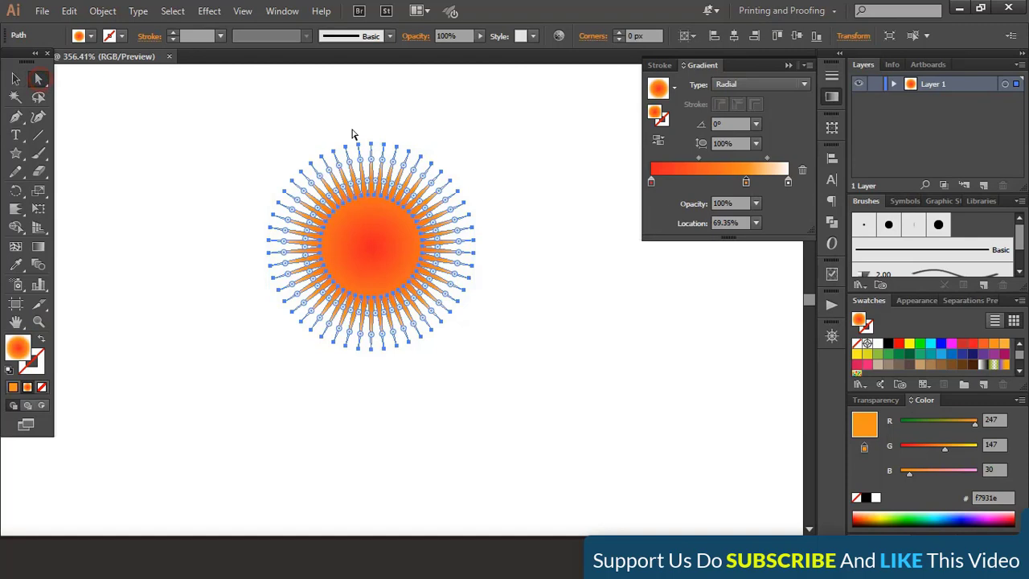
{"action": "left_click_drag", "start_coordinate": [372, 161], "coordinate": [370, 162]}
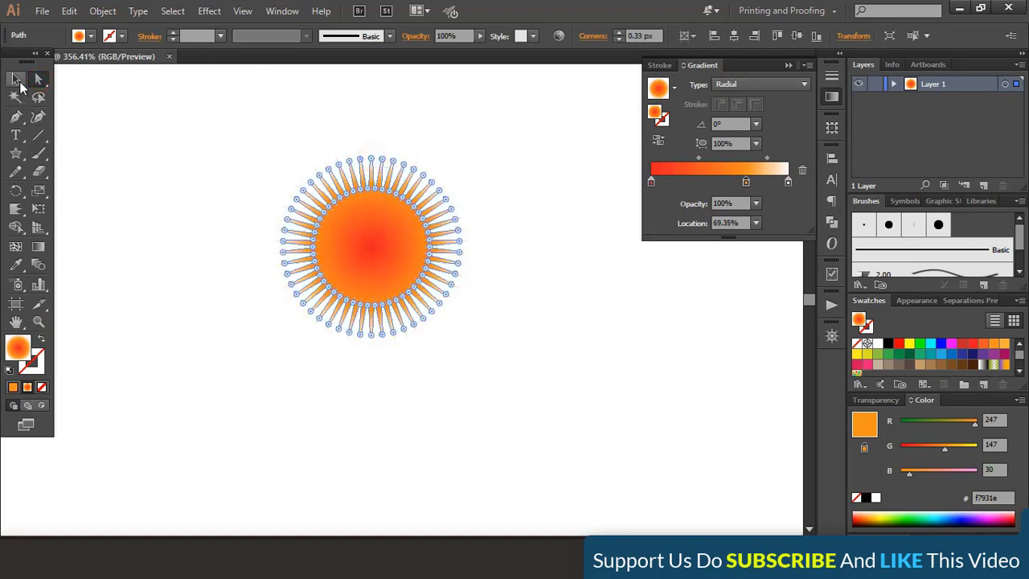
{"action": "left_click", "coordinate": [17, 80]}
{"action": "left_click", "coordinate": [161, 201]}
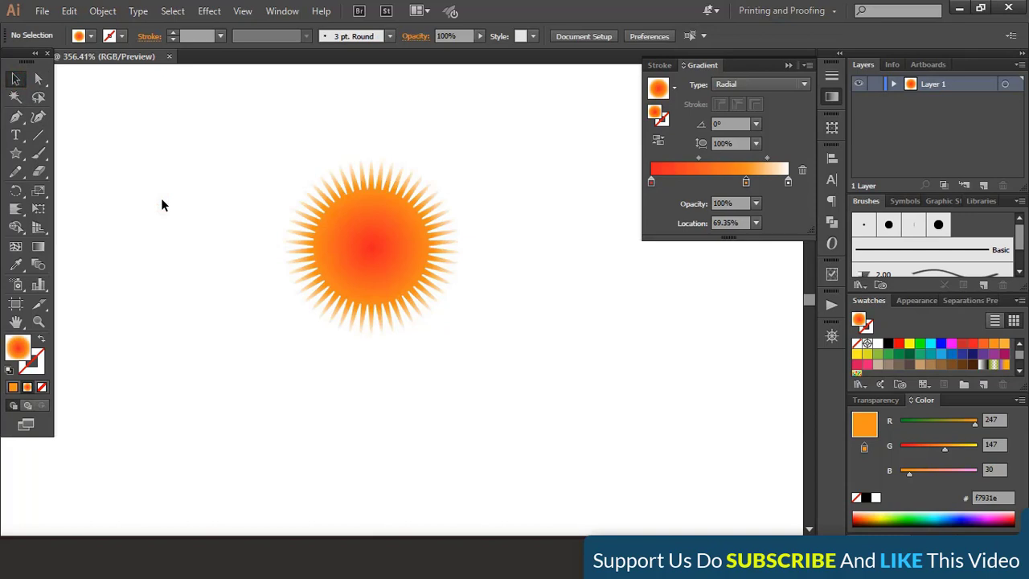
{"action": "left_click", "coordinate": [788, 66]}
{"action": "left_click", "coordinate": [519, 261]}
{"action": "key", "text": "ctrl+1"}
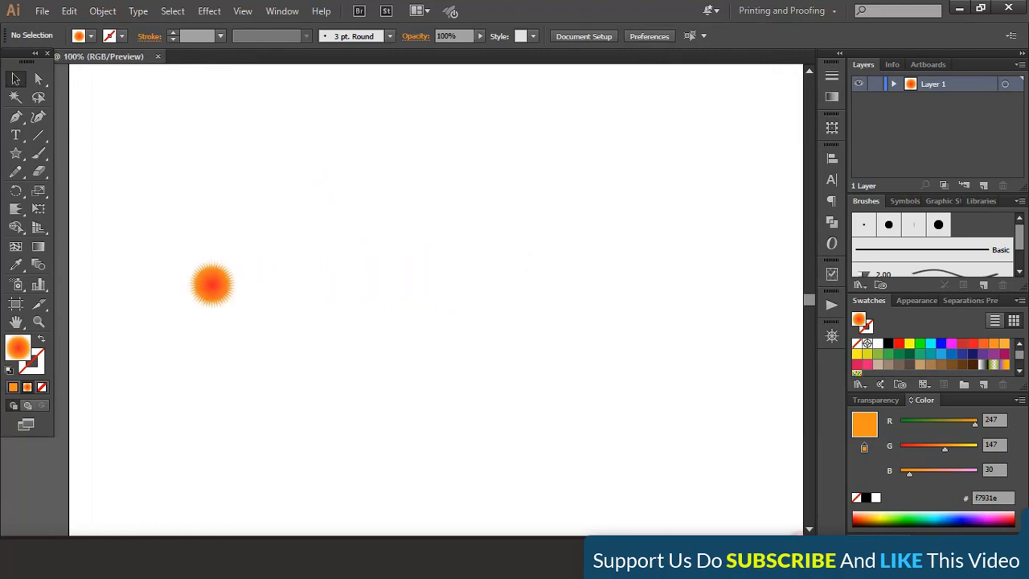
- Place a copy of the sun far to the right and select both suns
{"action": "left_click_drag", "start_coordinate": [212, 293], "coordinate": [594, 296]}
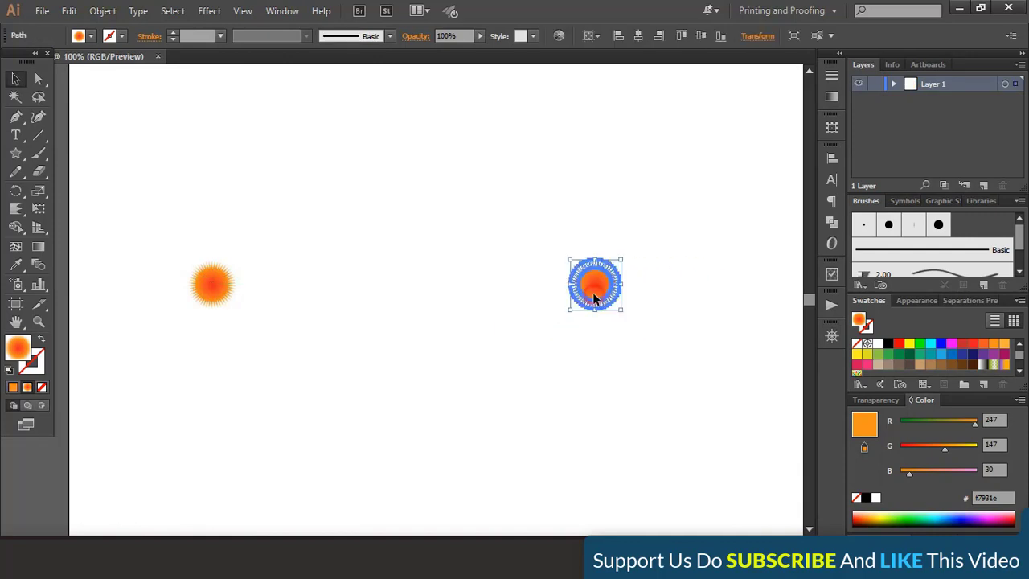
{"action": "left_click", "coordinate": [440, 347]}
{"action": "left_click_drag", "start_coordinate": [162, 191], "coordinate": [690, 372]}
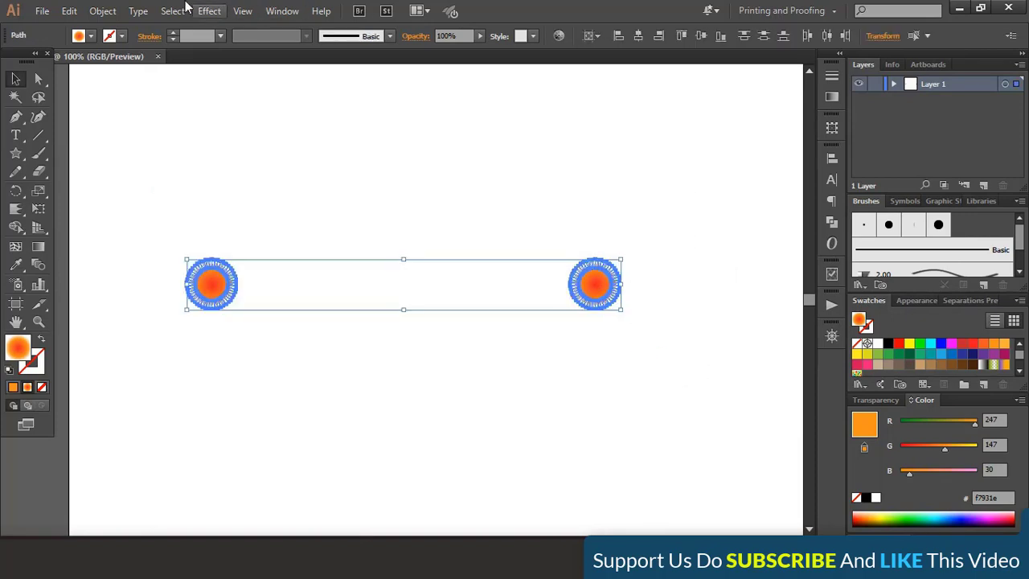
- Blend the two suns with a 120-step blend via Object > Blend > Make
{"action": "left_click", "coordinate": [103, 10]}
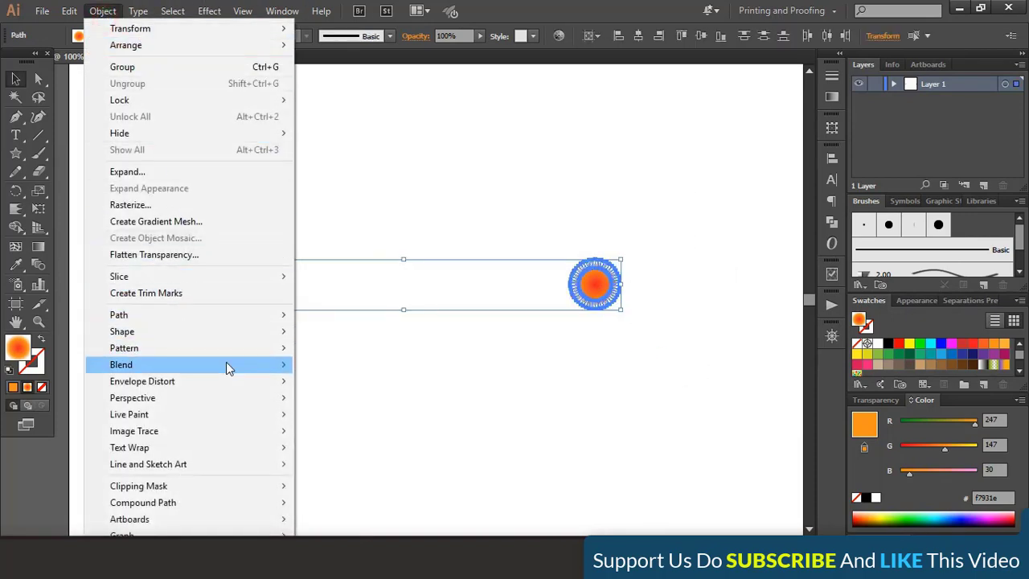
{"action": "mouse_move", "coordinate": [225, 362]}
{"action": "left_click", "coordinate": [326, 399]}
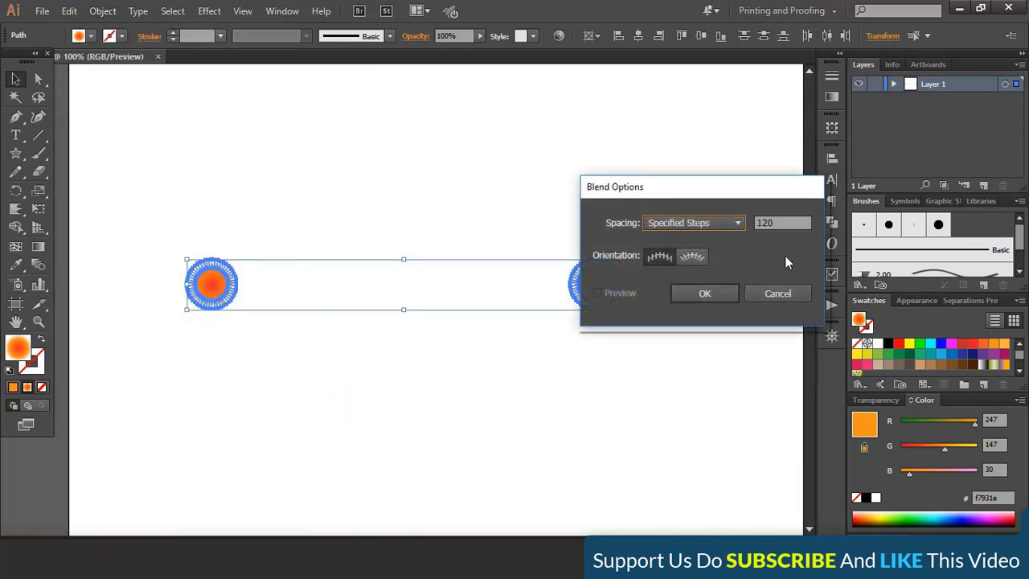
{"action": "left_click", "coordinate": [697, 294]}
{"action": "left_click", "coordinate": [102, 10]}
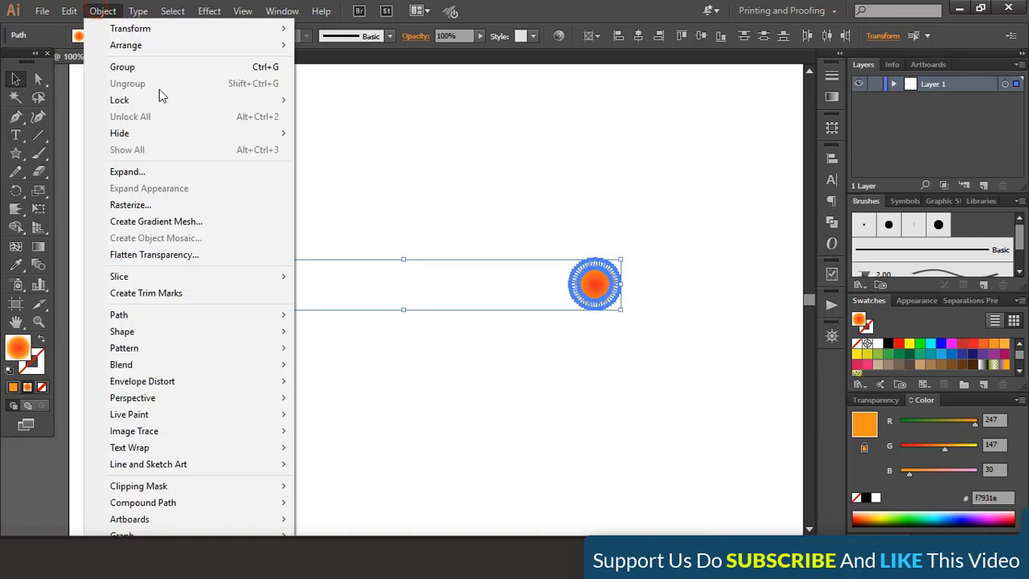
{"action": "mouse_move", "coordinate": [233, 366]}
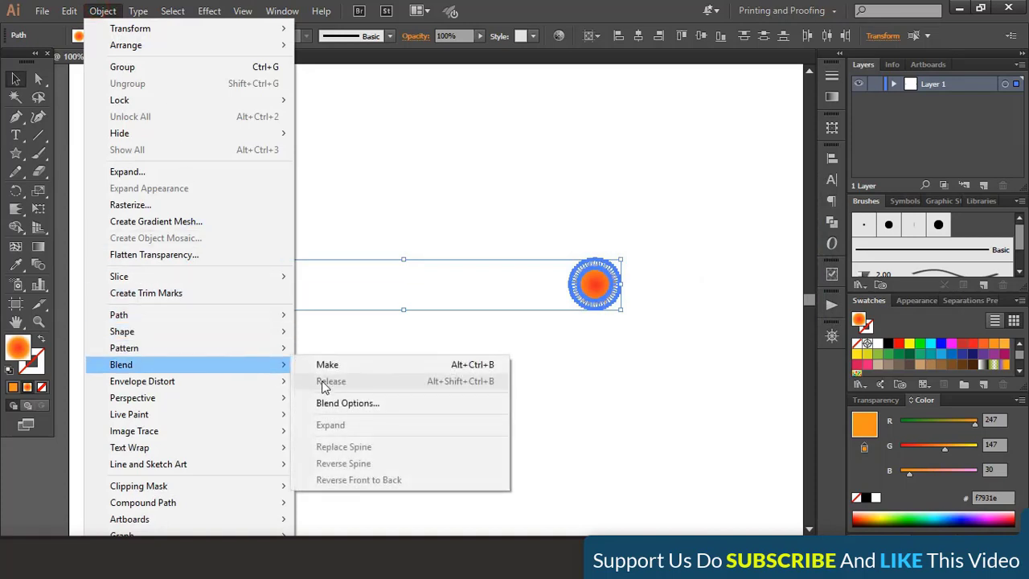
{"action": "left_click", "coordinate": [354, 368]}
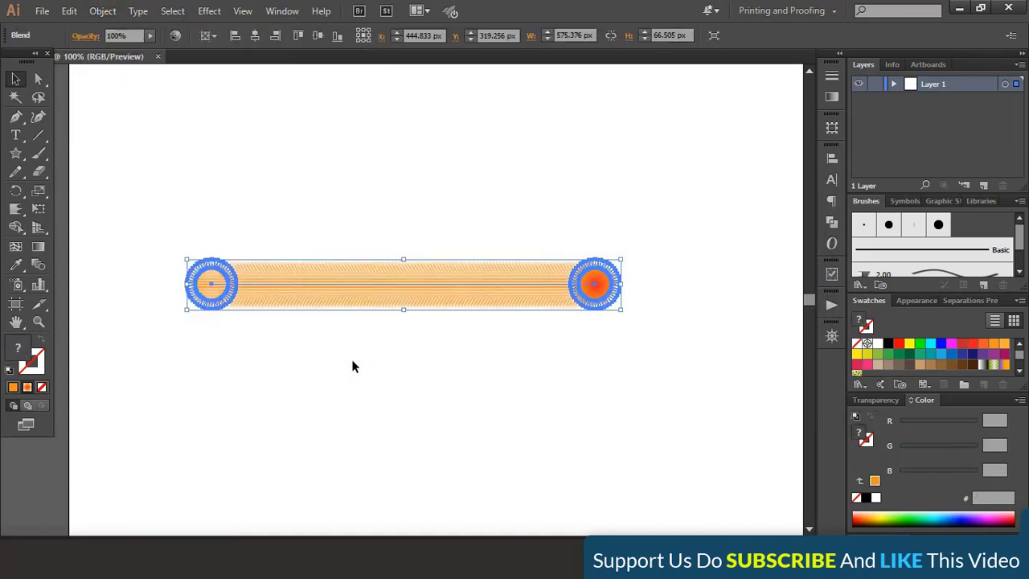
- Apply a -17% Pucker & Bloat distortion to the blended bar
{"action": "left_click", "coordinate": [209, 11]}
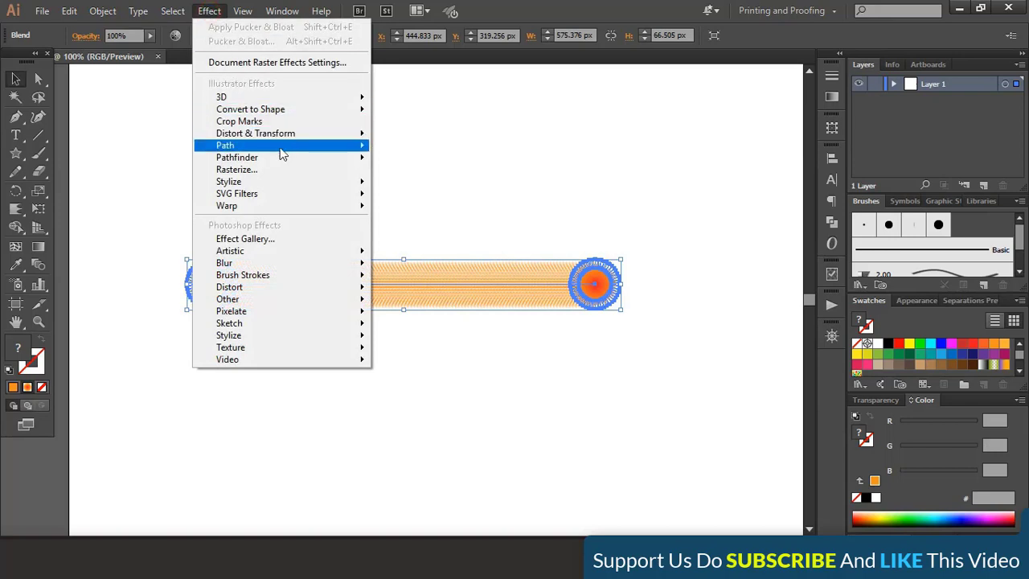
{"action": "mouse_move", "coordinate": [299, 142]}
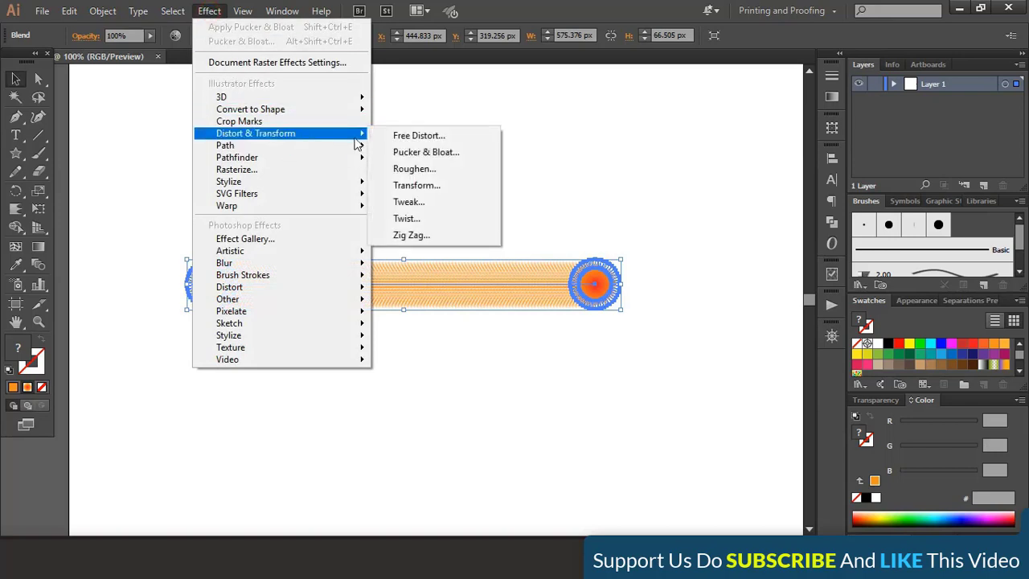
{"action": "left_click", "coordinate": [435, 153]}
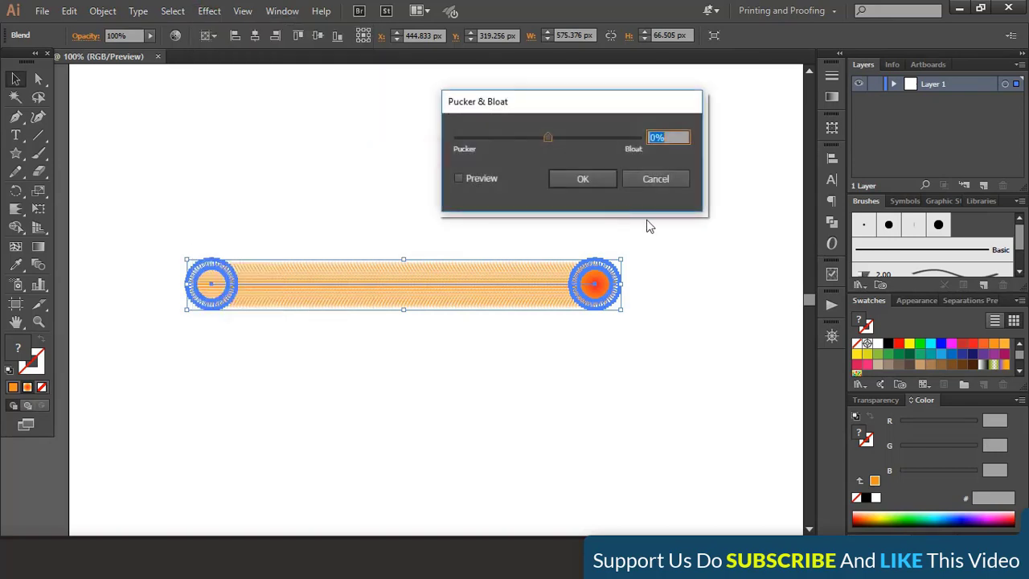
{"action": "left_click", "coordinate": [459, 178]}
{"action": "left_click_drag", "start_coordinate": [547, 139], "coordinate": [546, 141]}
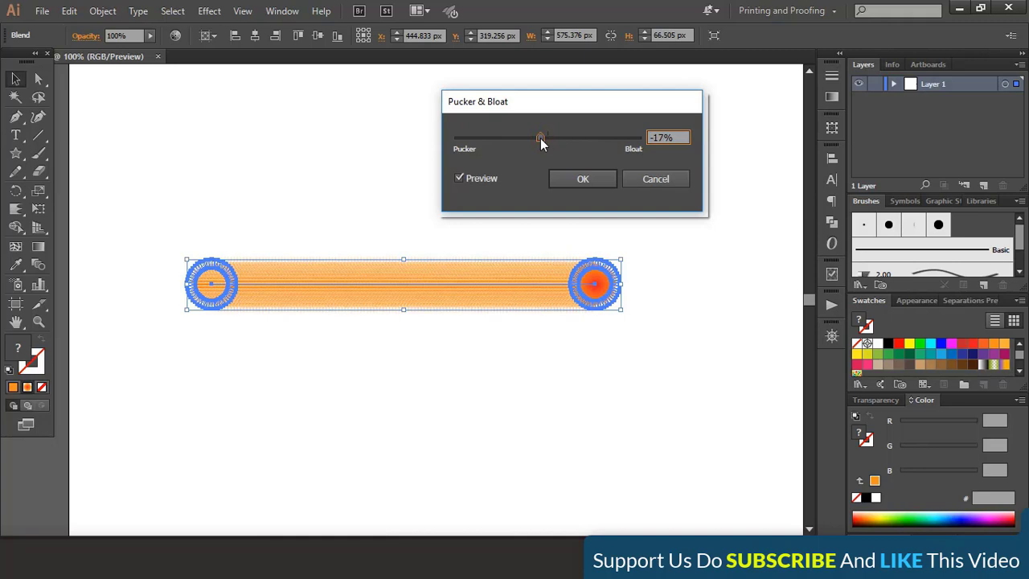
{"action": "left_click", "coordinate": [582, 181]}
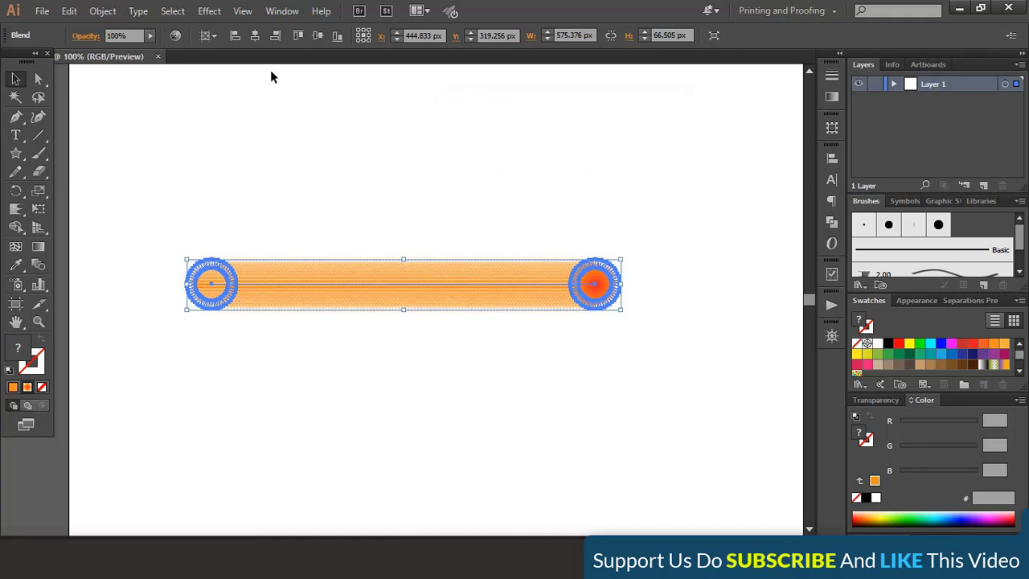
- Apply Roughen to the blend with Size 15%, Detail 5 and Smooth points
{"action": "left_click", "coordinate": [210, 12]}
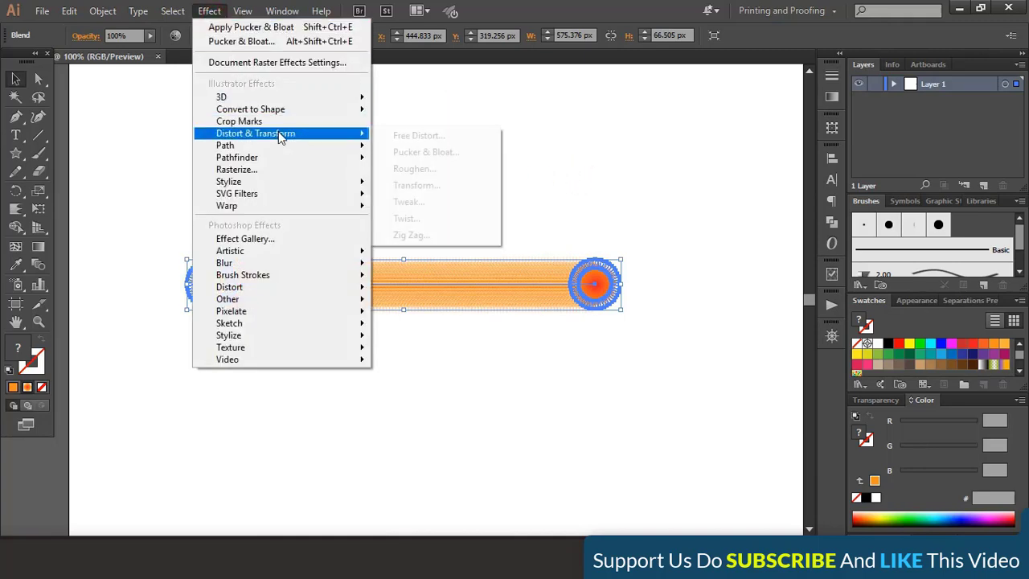
{"action": "mouse_move", "coordinate": [321, 147]}
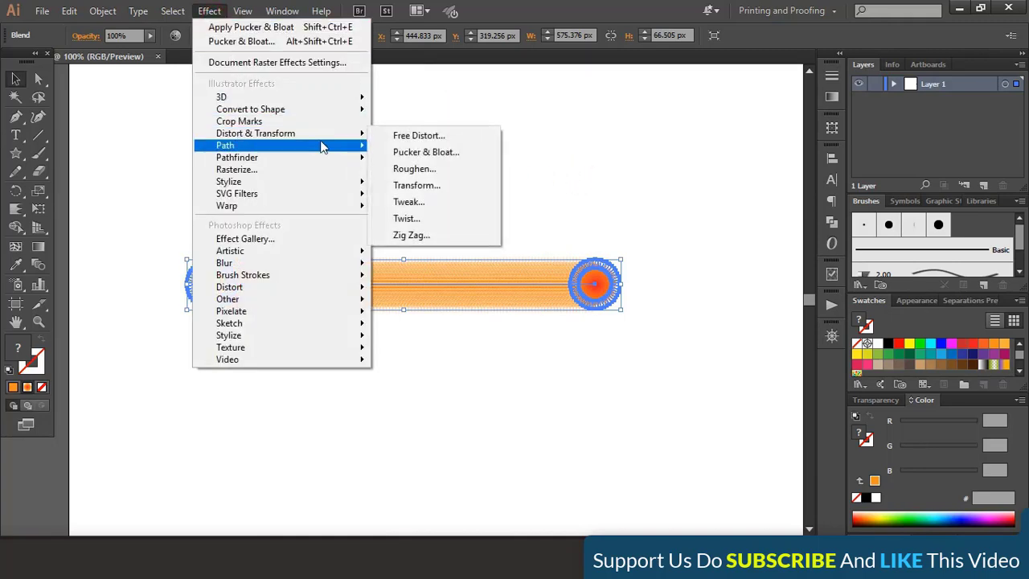
{"action": "left_click", "coordinate": [420, 168]}
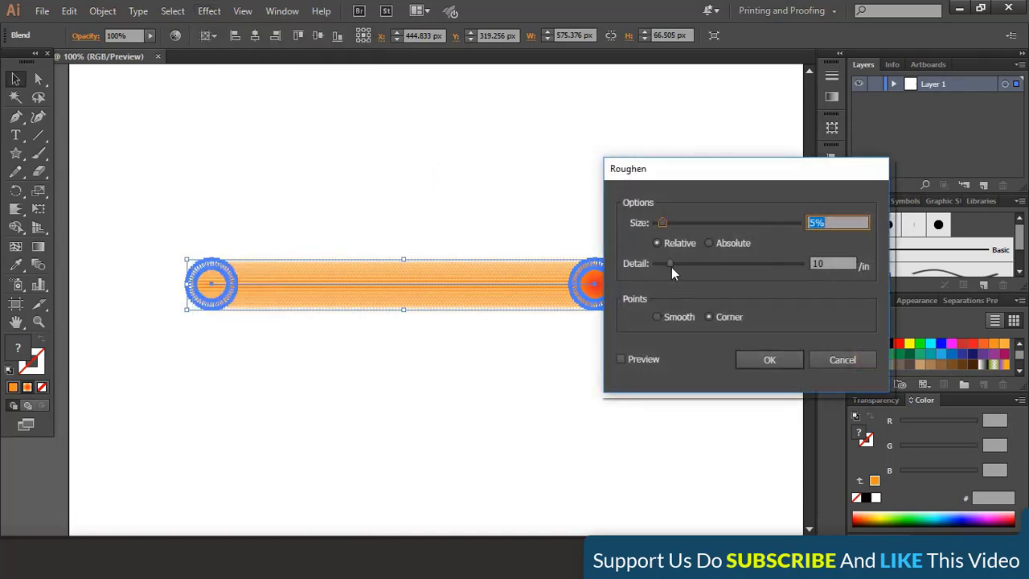
{"action": "left_click_drag", "start_coordinate": [671, 267], "coordinate": [635, 270]}
{"action": "left_click", "coordinate": [657, 317]}
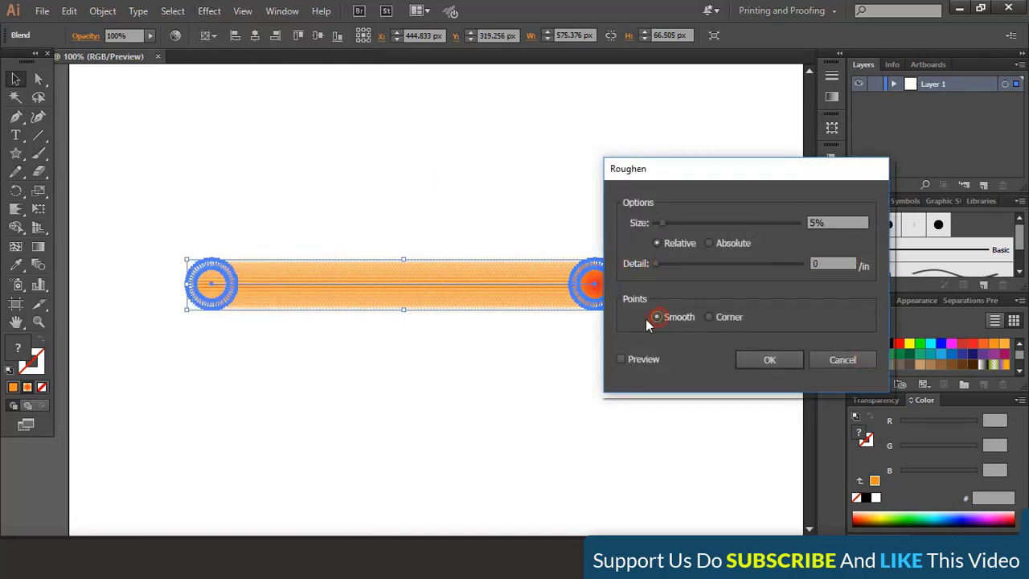
{"action": "left_click", "coordinate": [621, 359]}
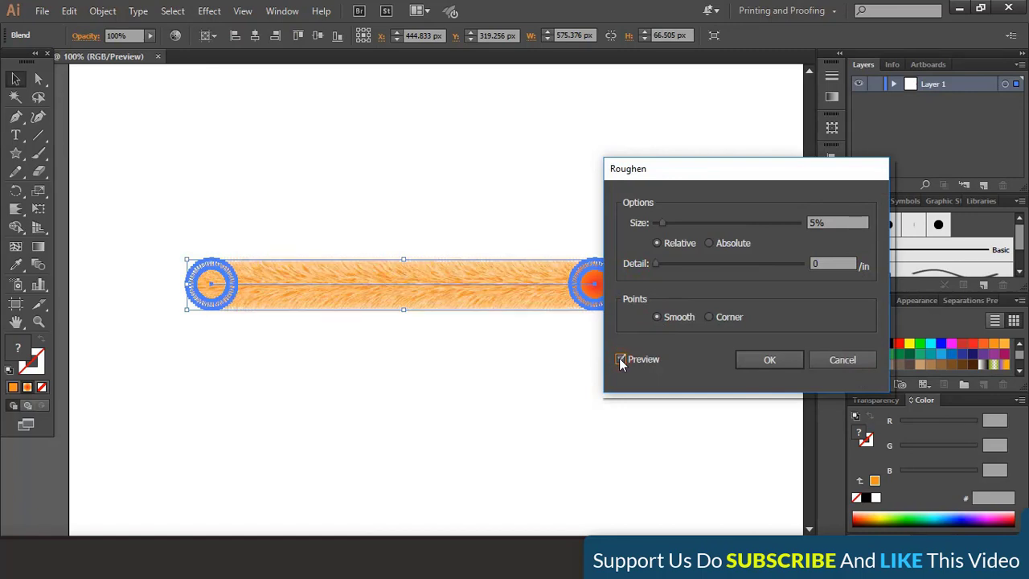
{"action": "left_click_drag", "start_coordinate": [654, 265], "coordinate": [657, 266]}
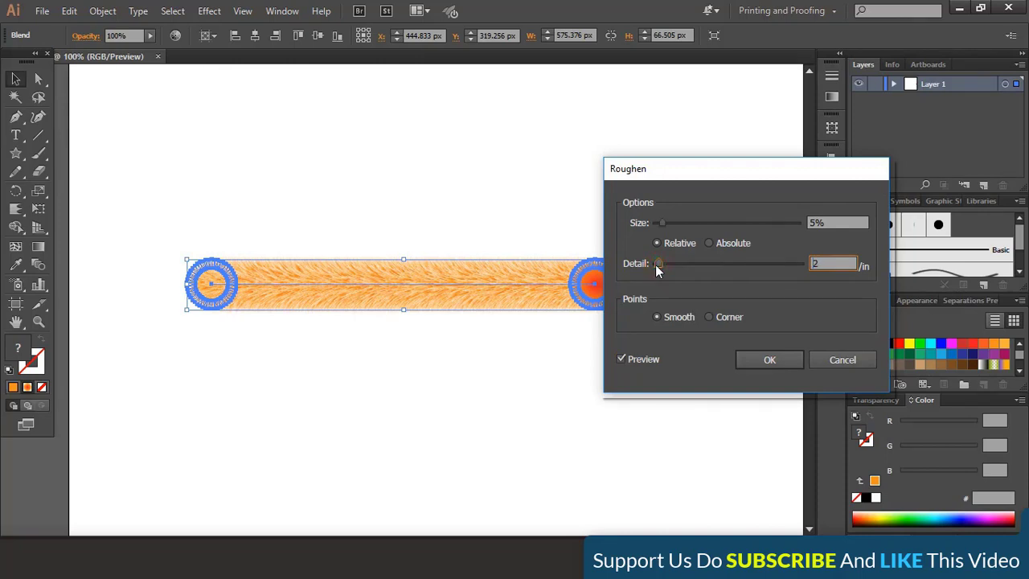
{"action": "left_click_drag", "start_coordinate": [663, 225], "coordinate": [677, 222]}
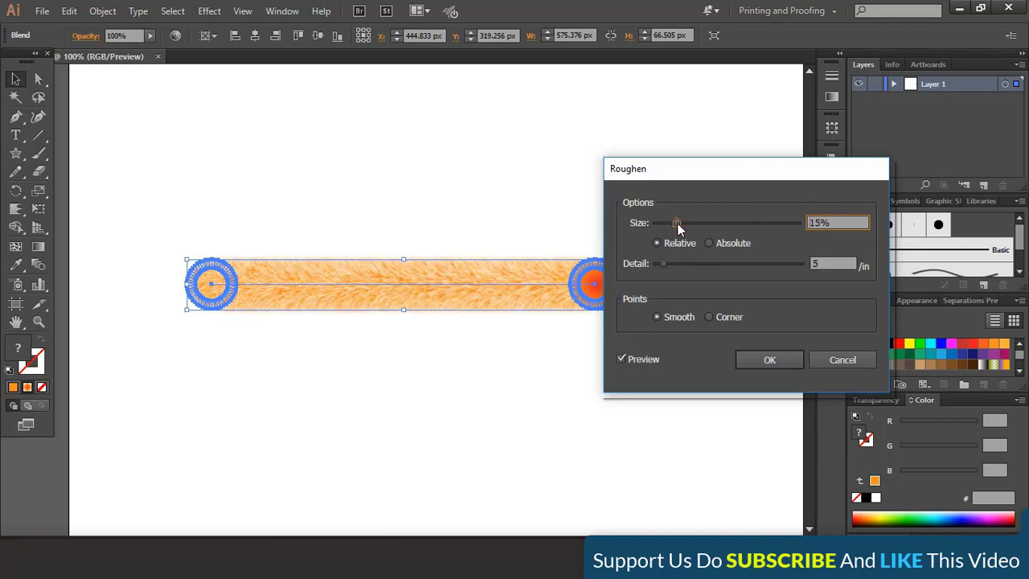
{"action": "left_click", "coordinate": [762, 362]}
- Rotate the furry blend -90° so it stands upright
{"action": "left_click", "coordinate": [512, 355]}
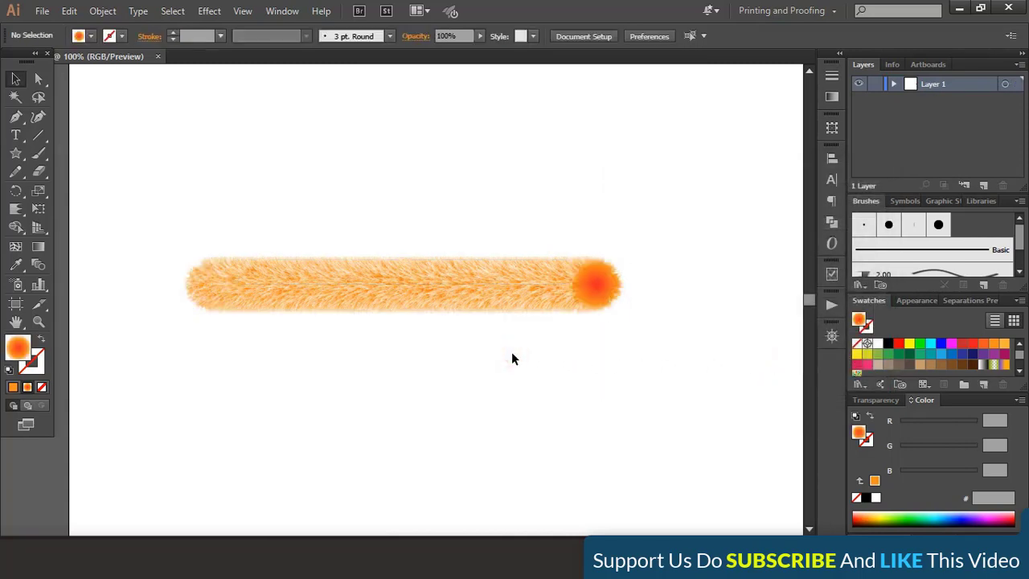
{"action": "left_click", "coordinate": [555, 299]}
{"action": "left_click_drag", "start_coordinate": [625, 253], "coordinate": [451, 393]}
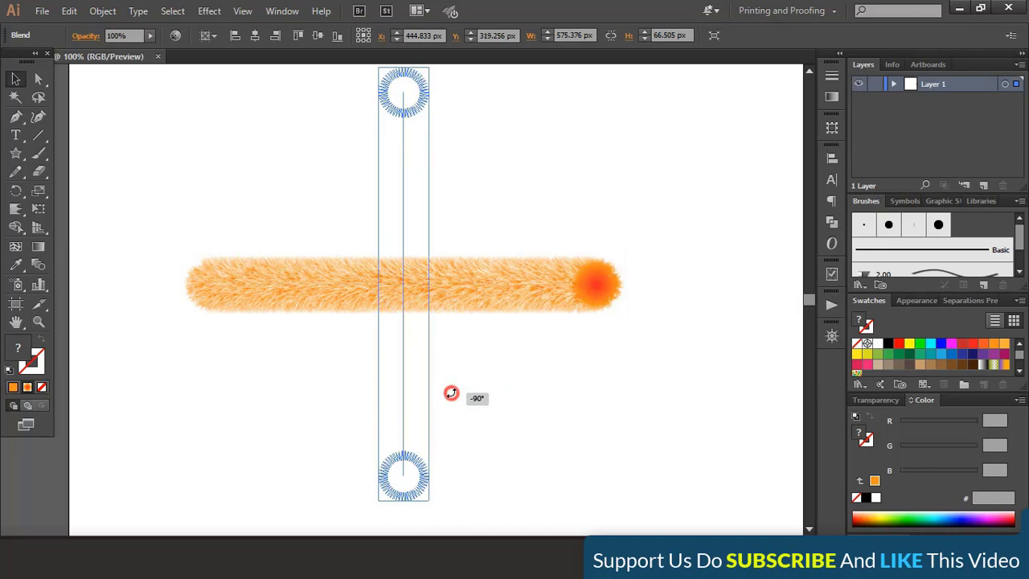
{"action": "left_click_drag", "start_coordinate": [533, 369], "coordinate": [570, 378]}
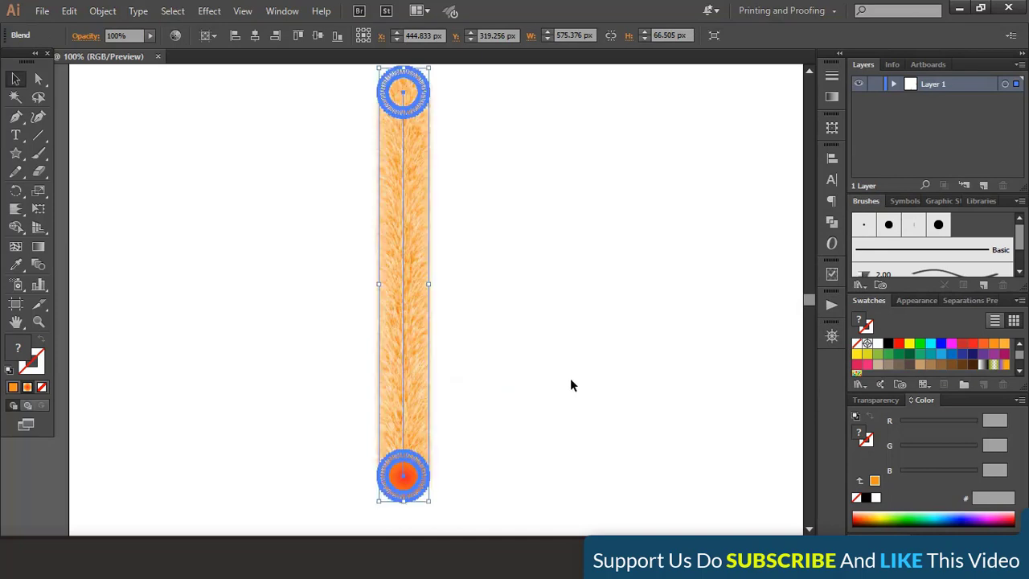
{"action": "left_click", "coordinate": [570, 378]}
{"action": "scroll", "coordinate": [309, 279], "scroll_direction": "down", "scroll_amount": 5}
- Draw a closed, pointed cone nib below the furry body with the Pen tool
{"action": "key", "text": "p"}
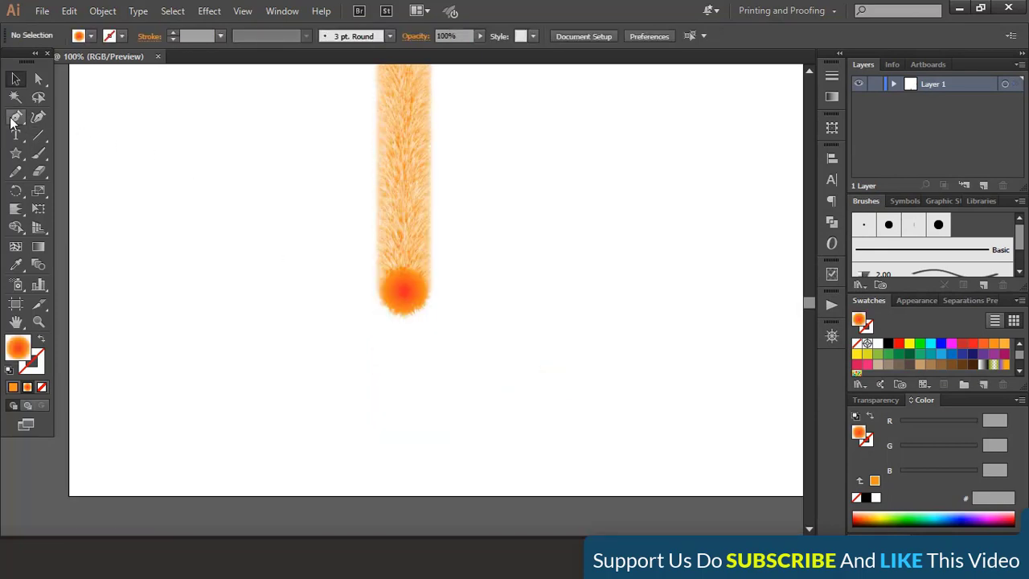
{"action": "left_click", "coordinate": [404, 398]}
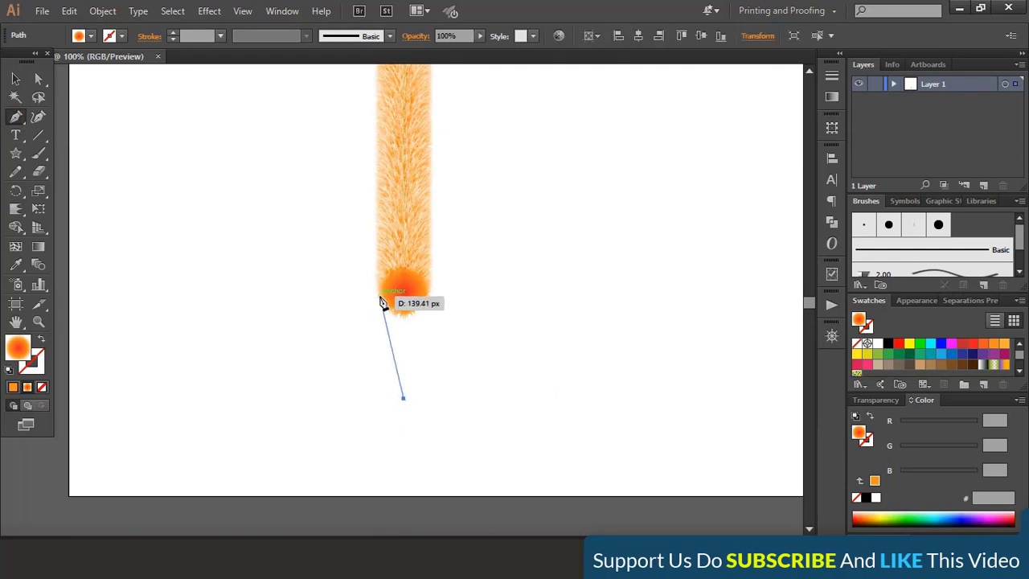
{"action": "left_click", "coordinate": [379, 295]}
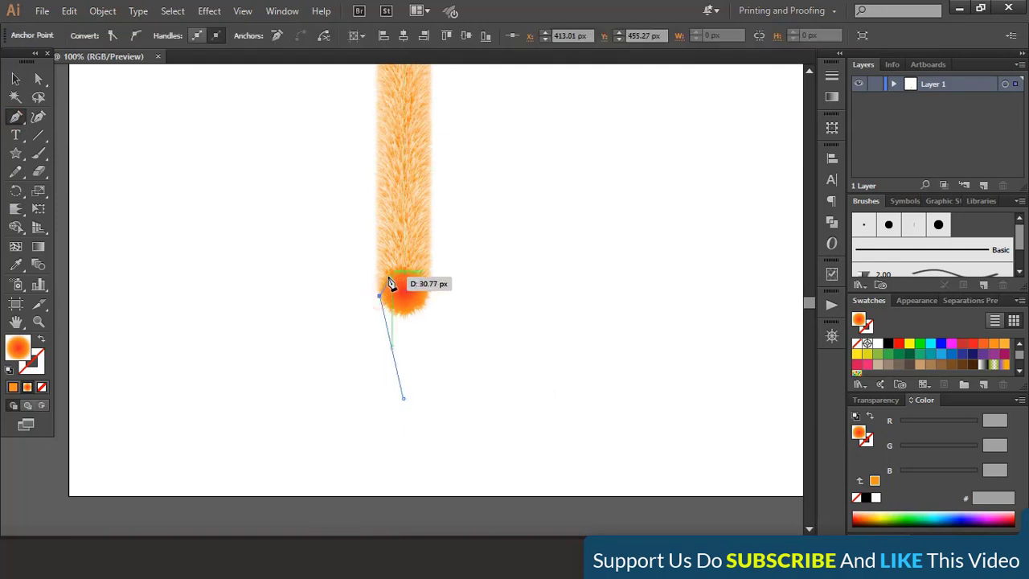
{"action": "left_click", "coordinate": [387, 277]}
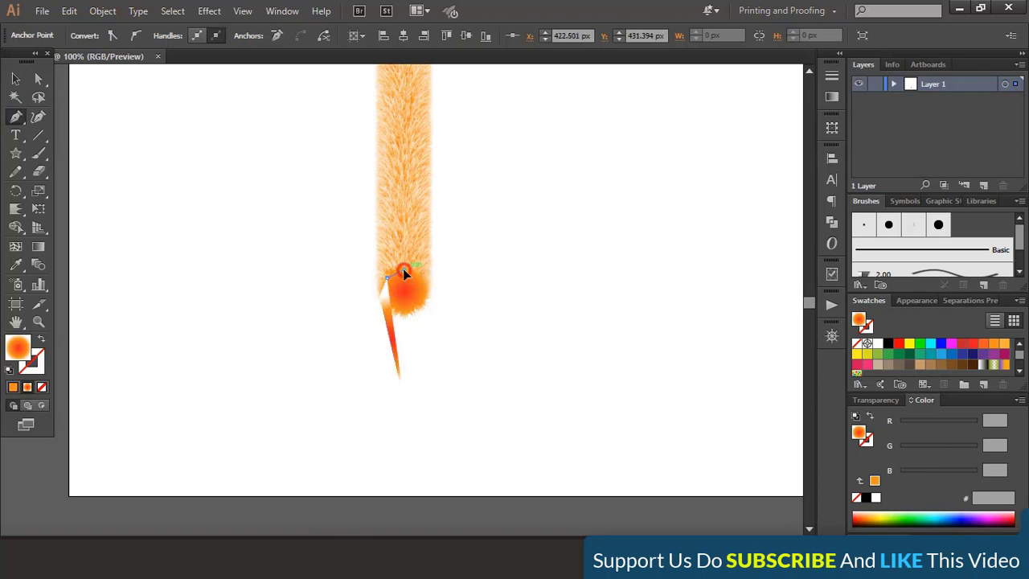
{"action": "left_click", "coordinate": [403, 269]}
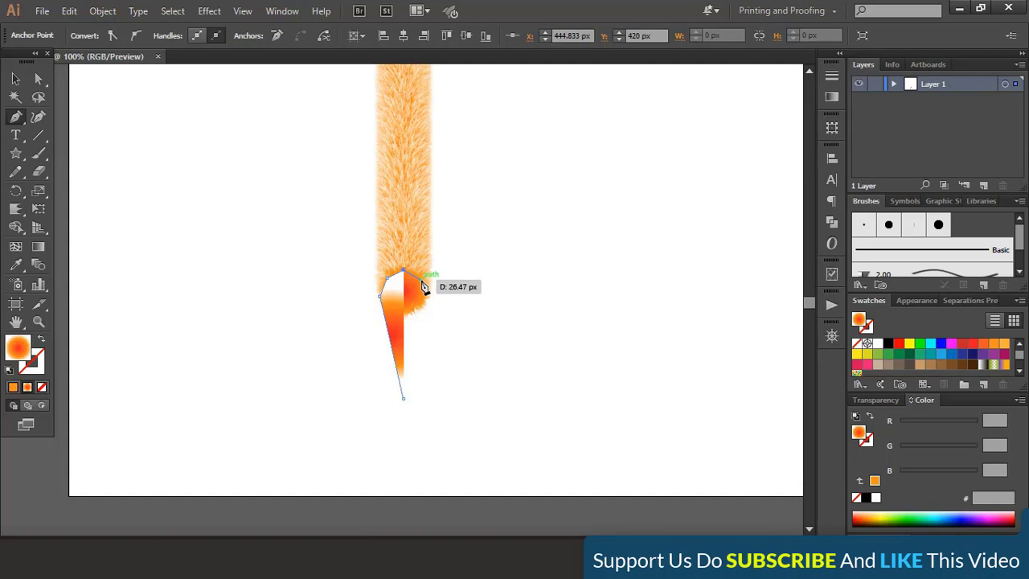
{"action": "left_click", "coordinate": [421, 280]}
{"action": "left_click", "coordinate": [427, 298]}
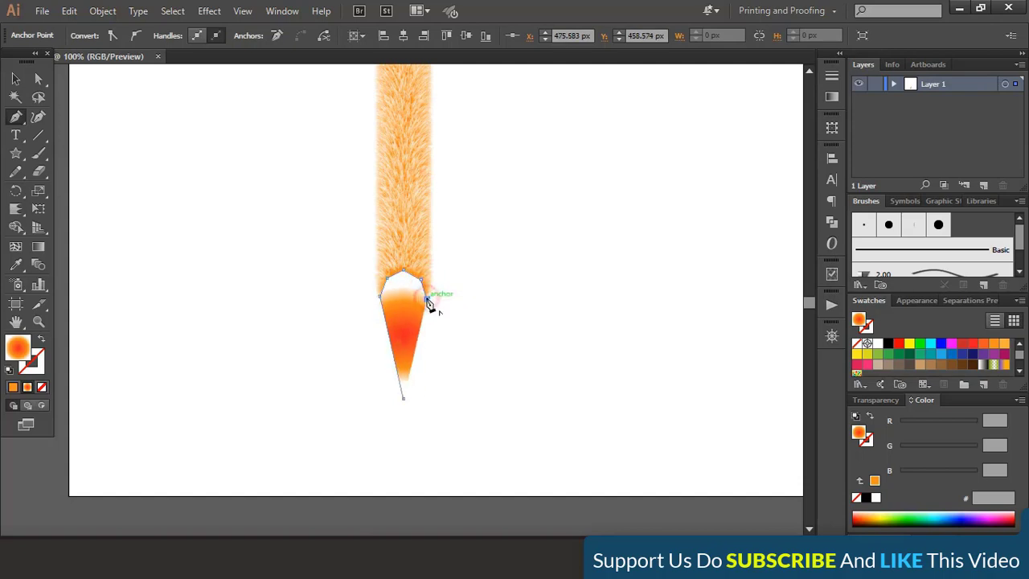
{"action": "left_click", "coordinate": [403, 397]}
{"action": "key", "text": "v"}
{"action": "left_click", "coordinate": [257, 384]}
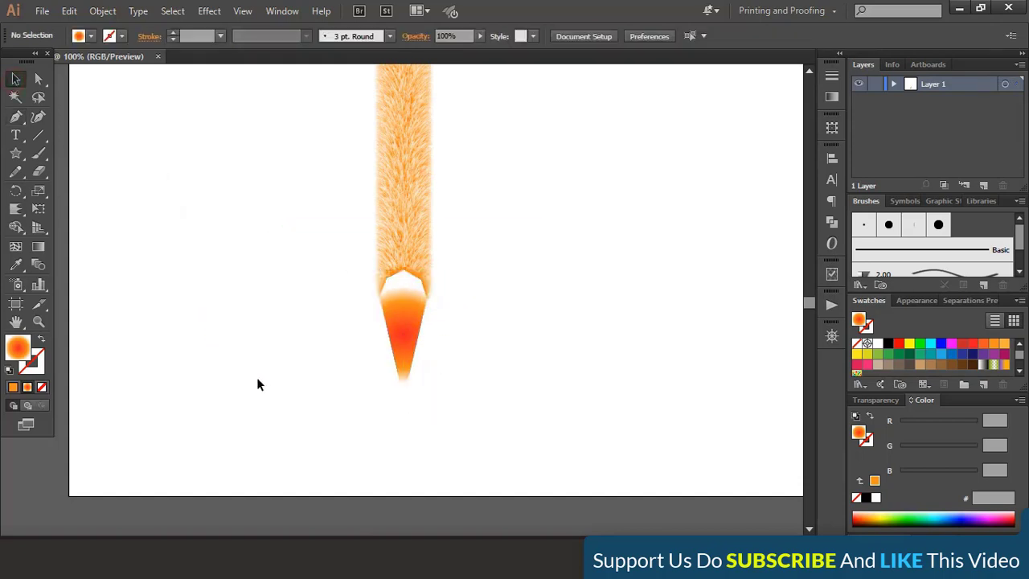
{"action": "key", "text": "ctrl+="}
- Fill the nib cone solid red
{"action": "left_click", "coordinate": [419, 315]}
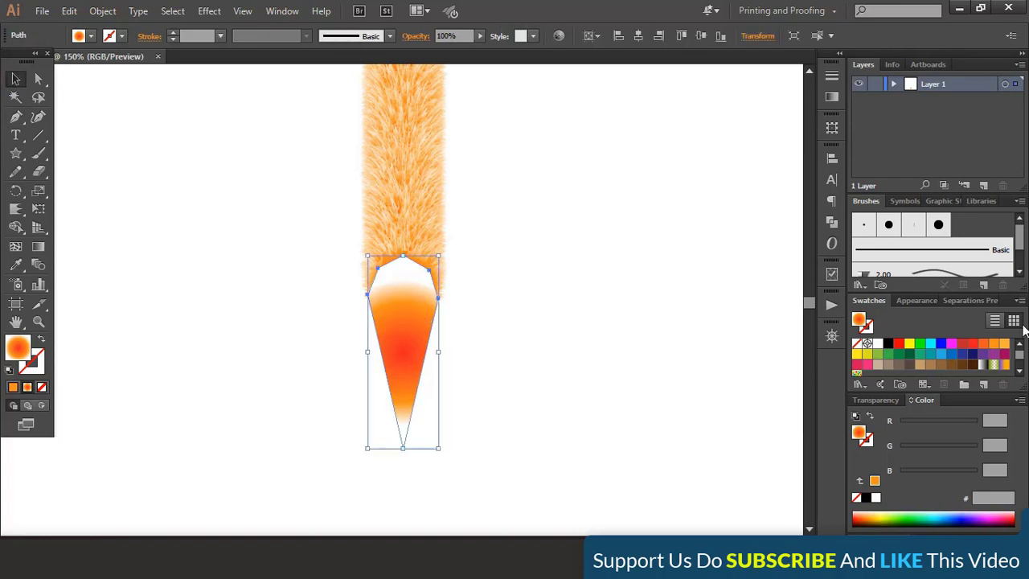
{"action": "left_click", "coordinate": [899, 344]}
{"action": "left_click", "coordinate": [490, 307]}
{"action": "scroll", "coordinate": [490, 307], "scroll_direction": "down", "scroll_amount": 1}
- Draw an orange sliver facet along the cone's left side
{"action": "left_click", "coordinate": [15, 117]}
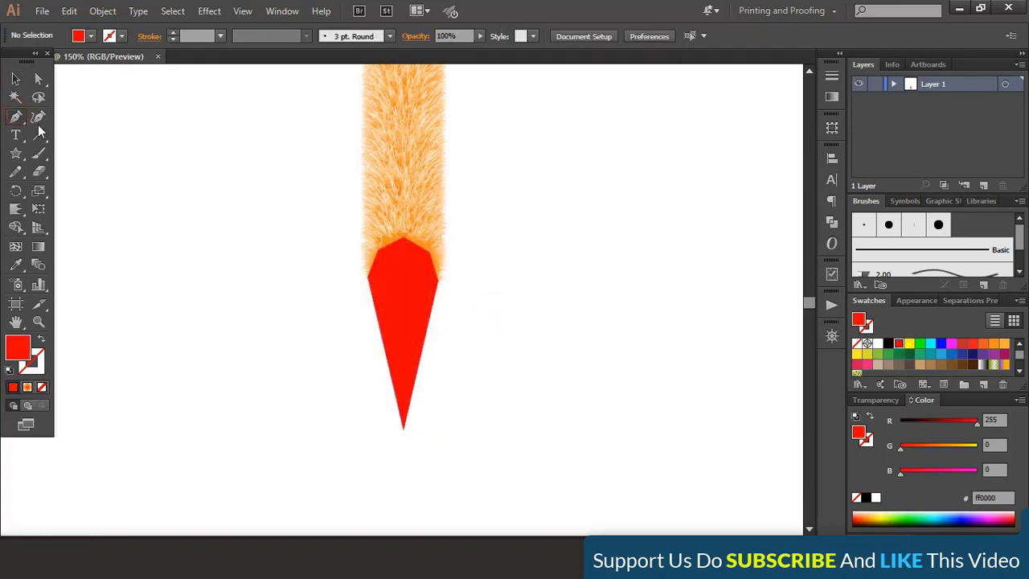
{"action": "left_click", "coordinate": [888, 344]}
{"action": "left_click", "coordinate": [369, 276]}
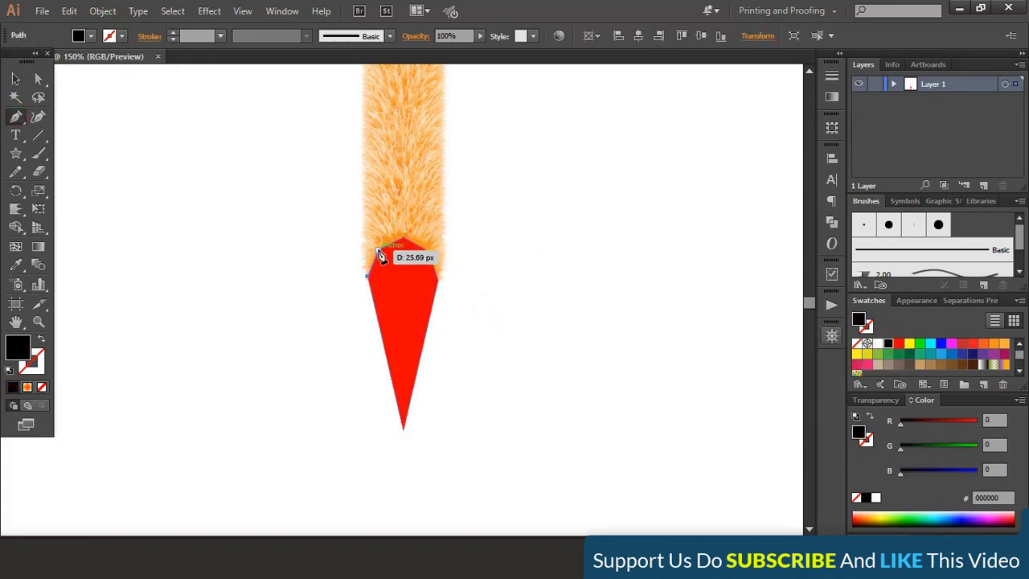
{"action": "left_click", "coordinate": [378, 251]}
{"action": "left_click", "coordinate": [402, 427]}
{"action": "left_click", "coordinate": [368, 277]}
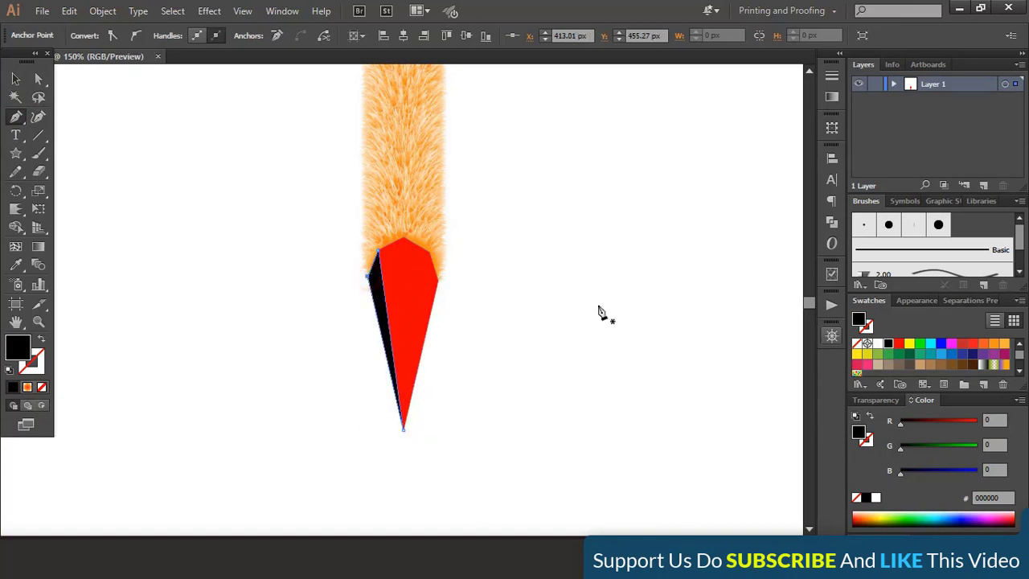
{"action": "left_click", "coordinate": [983, 344]}
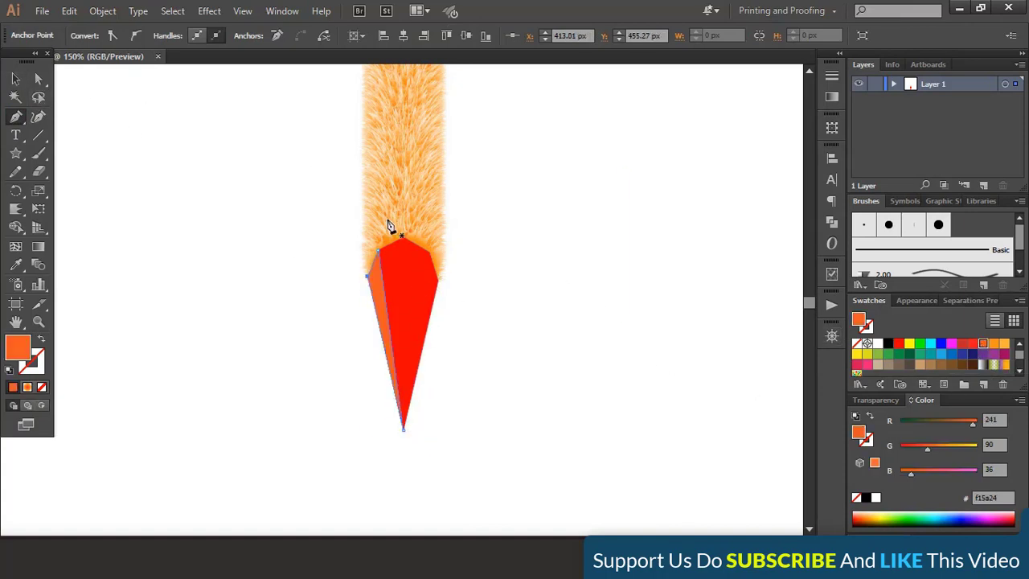
{"action": "key", "text": "ctrl+shift+a"}
- Add a dark green top triangle and an orange right-hand facet to the cone
{"action": "left_click", "coordinate": [403, 428]}
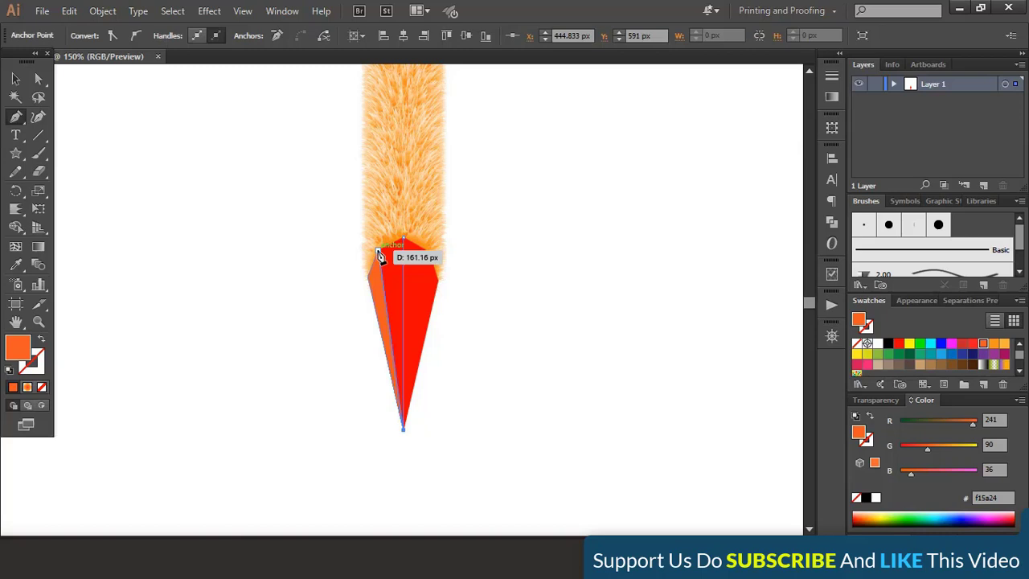
{"action": "left_click", "coordinate": [378, 251]}
{"action": "left_click", "coordinate": [403, 239]}
{"action": "left_click", "coordinate": [909, 354]}
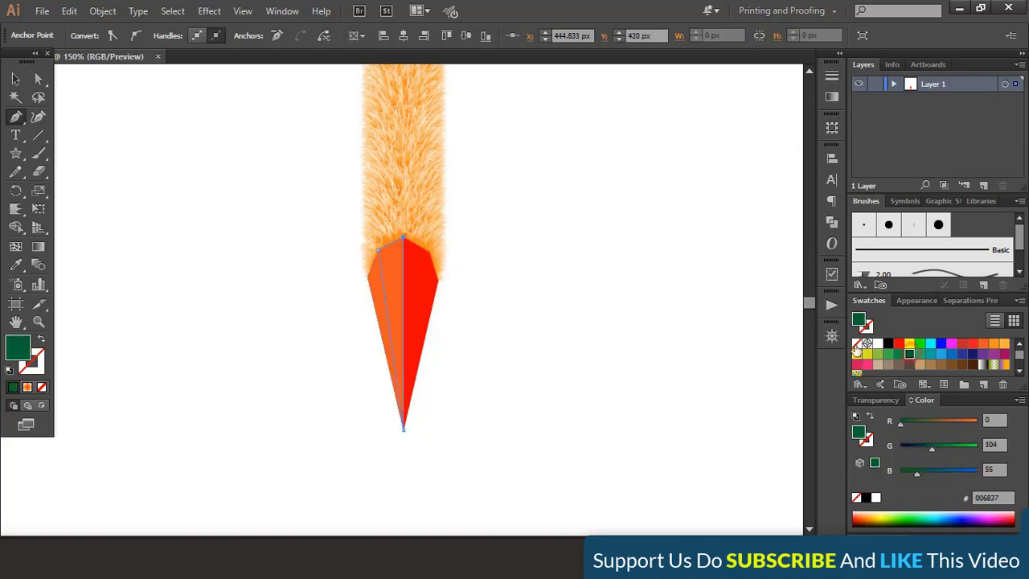
{"action": "left_click", "coordinate": [429, 256]}
{"action": "left_click", "coordinate": [404, 427]}
{"action": "left_click", "coordinate": [403, 240]}
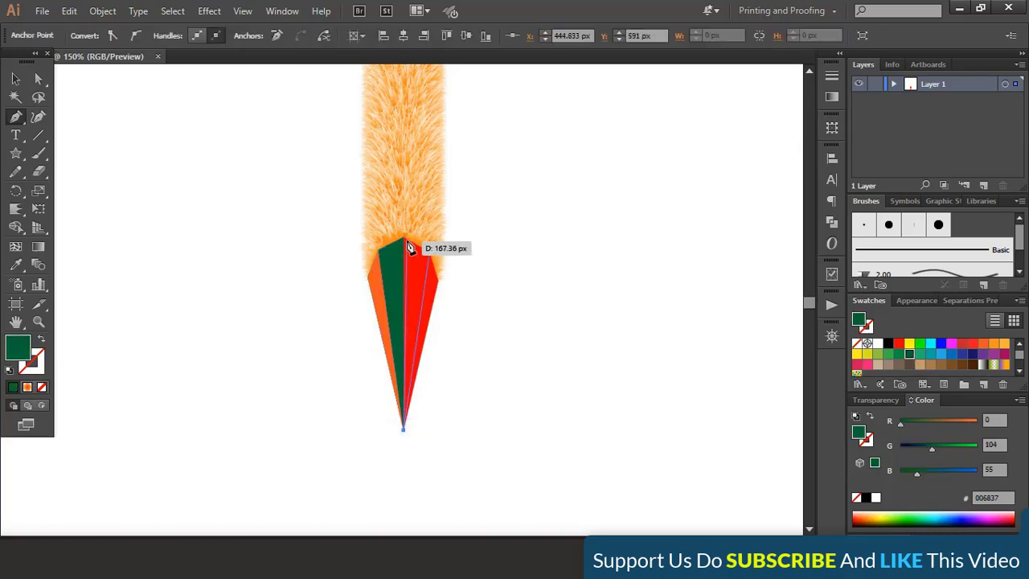
{"action": "left_click", "coordinate": [430, 256]}
{"action": "left_click", "coordinate": [986, 354]}
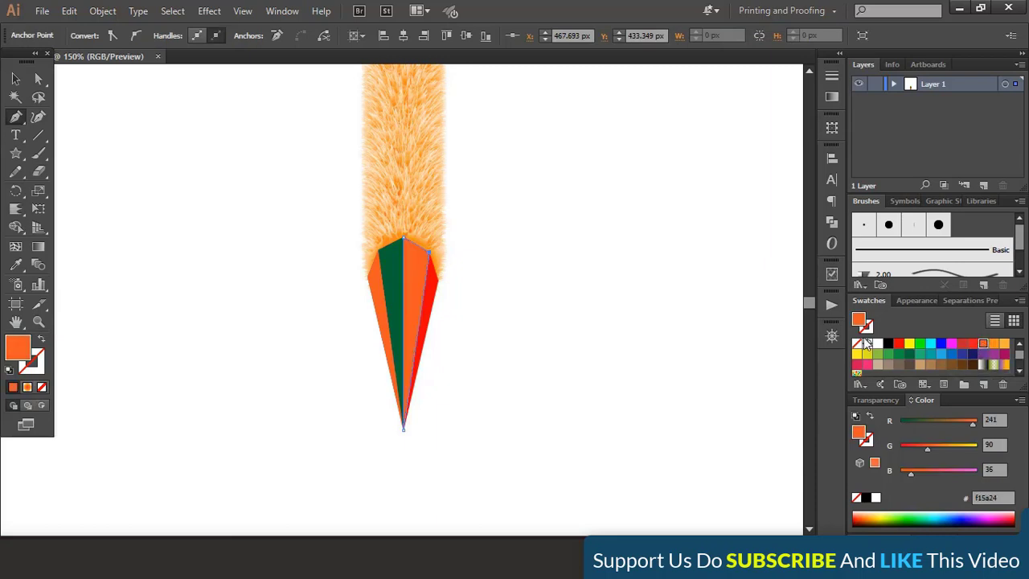
{"action": "key", "text": "ctrl+shift+a"}
- Draw a small black lead triangle at the cone's point
{"action": "left_click", "coordinate": [404, 394]}
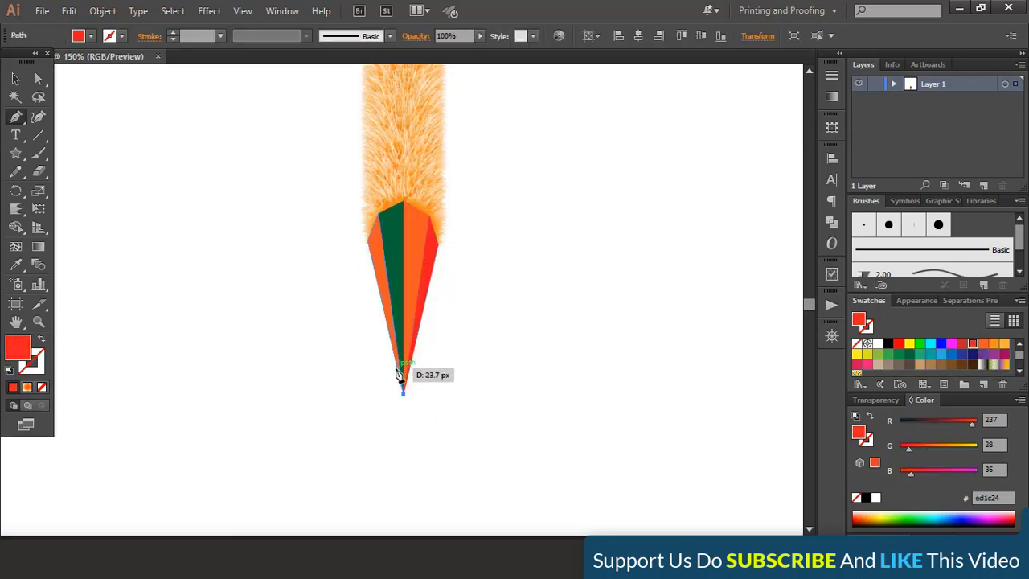
{"action": "left_click", "coordinate": [397, 367]}
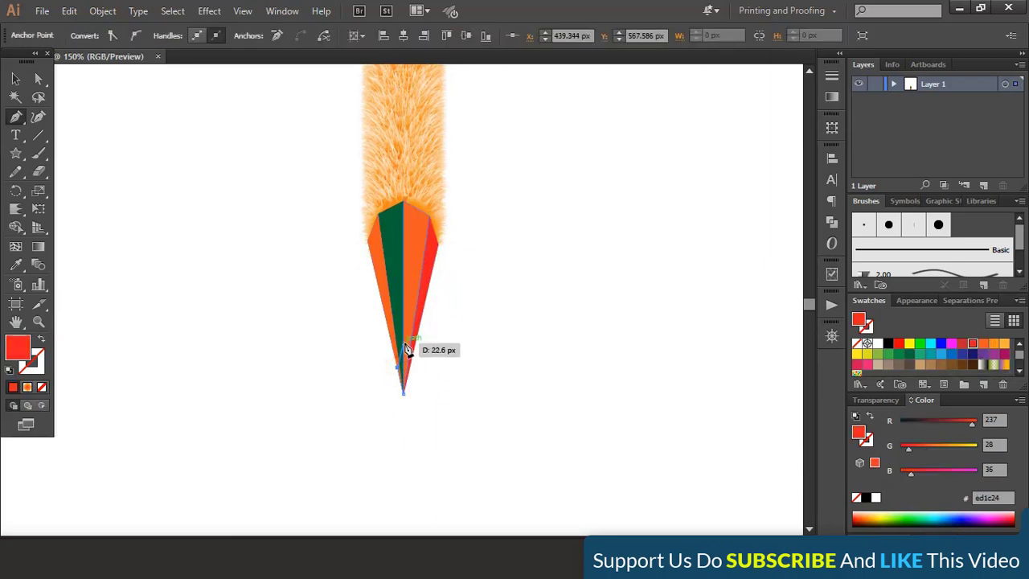
{"action": "left_click", "coordinate": [405, 344]}
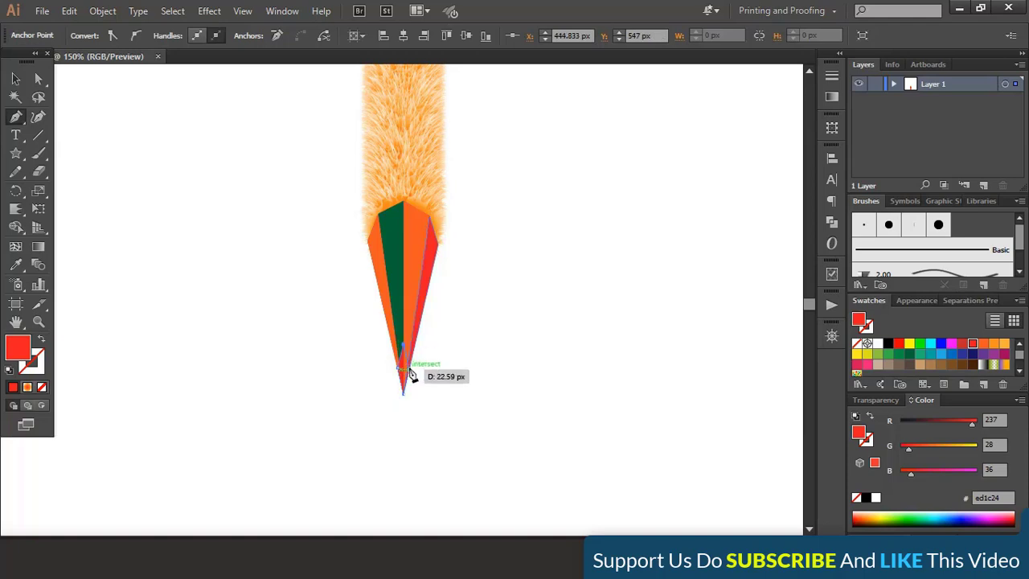
{"action": "left_click", "coordinate": [403, 394]}
{"action": "left_click", "coordinate": [16, 78]}
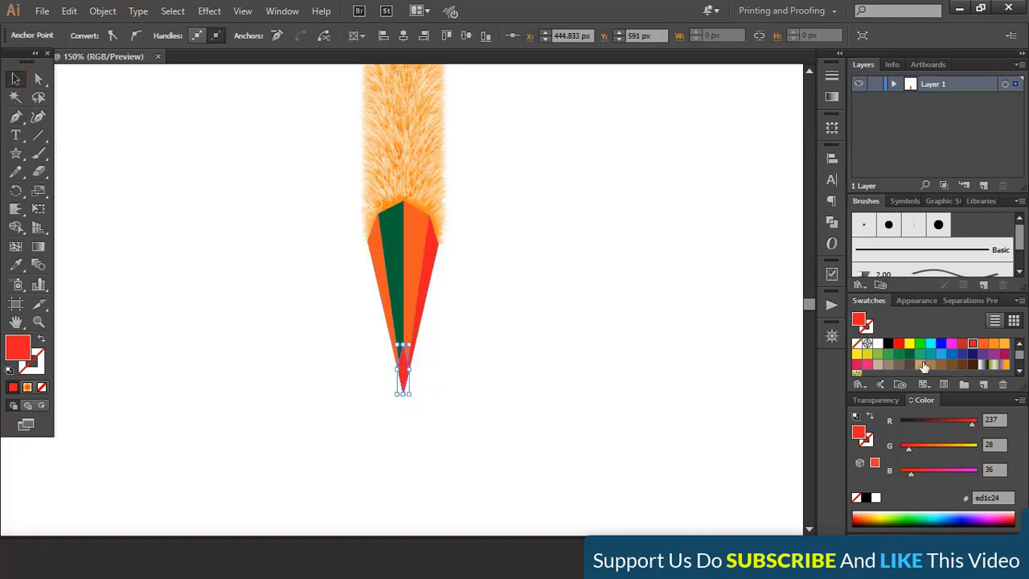
{"action": "left_click", "coordinate": [891, 346]}
{"action": "left_click", "coordinate": [572, 321]}
- Recolour the green stripe orange and select the right stripe
{"action": "left_click", "coordinate": [391, 286]}
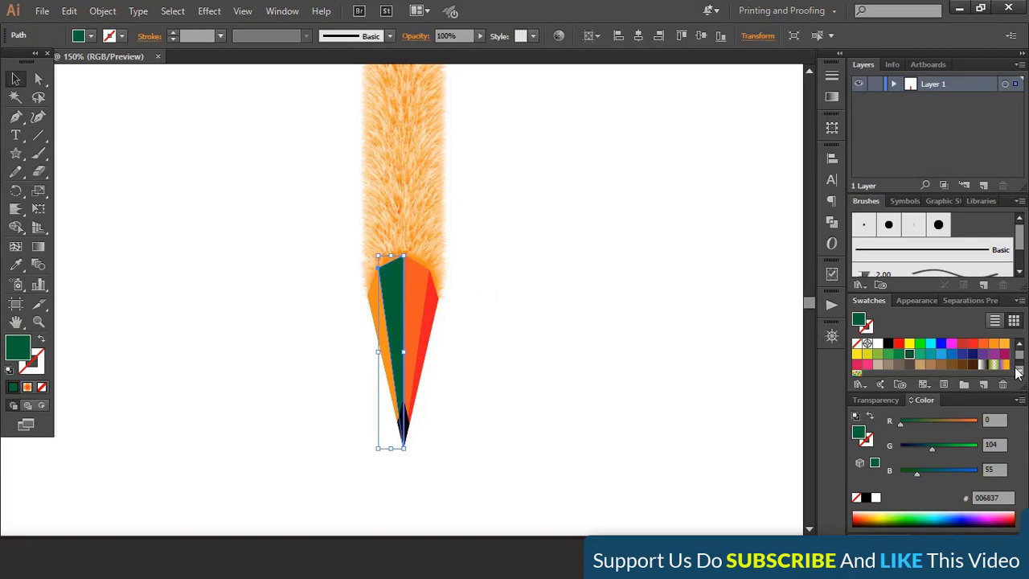
{"action": "left_click", "coordinate": [984, 348]}
{"action": "left_click", "coordinate": [529, 365]}
{"action": "left_click", "coordinate": [420, 308]}
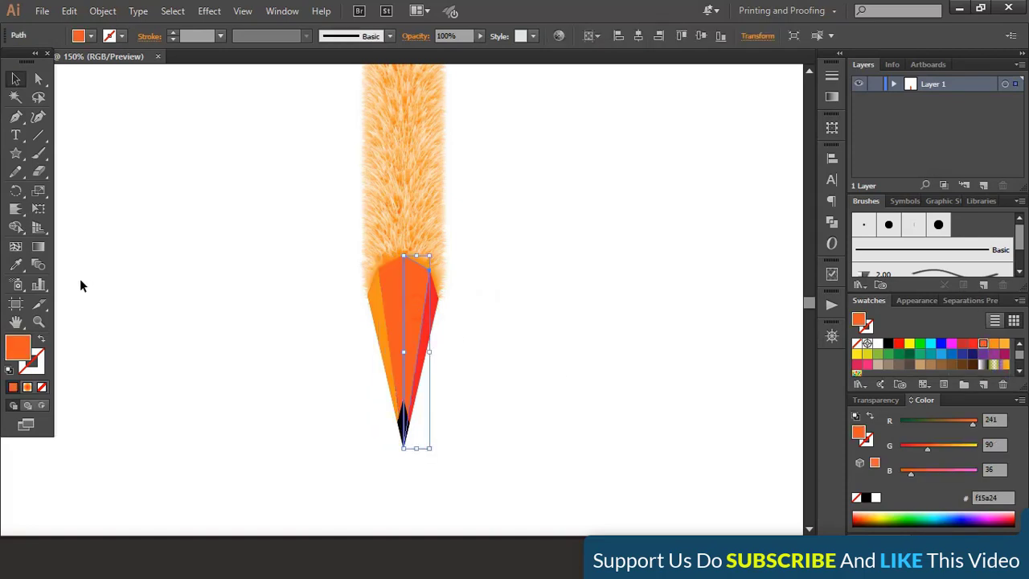
- Eyedropper light orange onto the right nib stripe
{"action": "left_click", "coordinate": [15, 265]}
{"action": "left_click", "coordinate": [387, 276]}
{"action": "left_click", "coordinate": [377, 294]}
{"action": "left_click", "coordinate": [16, 78]}
{"action": "left_click", "coordinate": [317, 338]}
{"action": "key", "text": "ctrl+equal"}
{"action": "key", "text": "ctrl+equal"}
{"action": "key", "text": "ctrl+equal"}
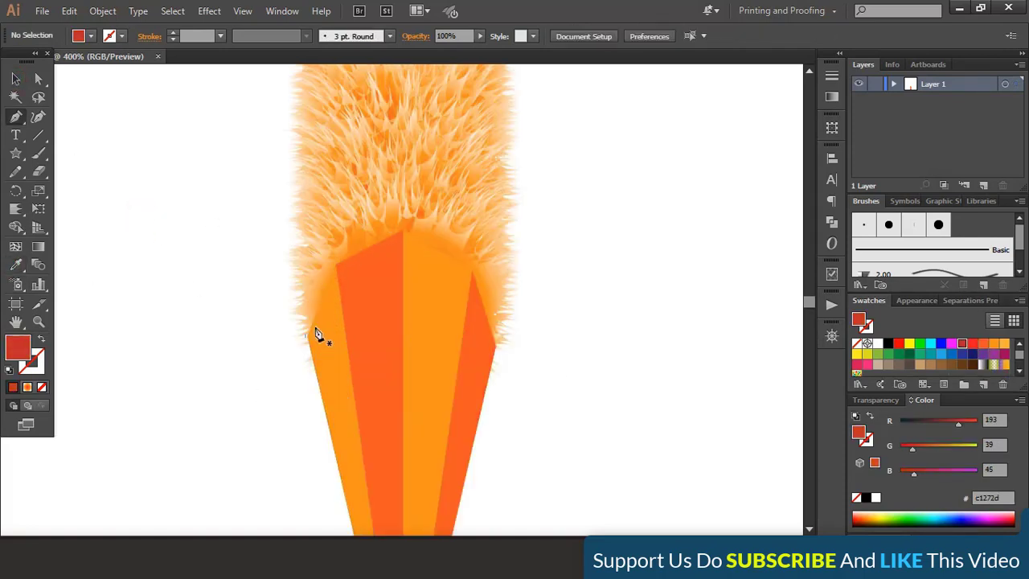
- Pen-draw a pentagon collar shape over the nib's top edge
{"action": "key", "text": "p"}
{"action": "left_click", "coordinate": [306, 336]}
{"action": "left_click", "coordinate": [336, 263]}
{"action": "left_click", "coordinate": [403, 231]}
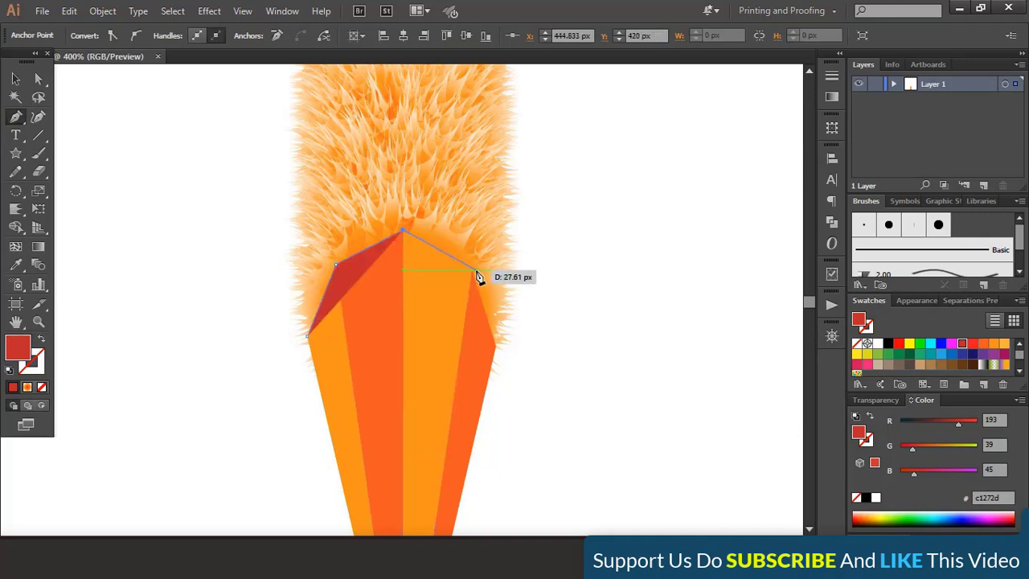
{"action": "left_click", "coordinate": [473, 271]}
{"action": "left_click", "coordinate": [496, 346]}
{"action": "left_click", "coordinate": [15, 78]}
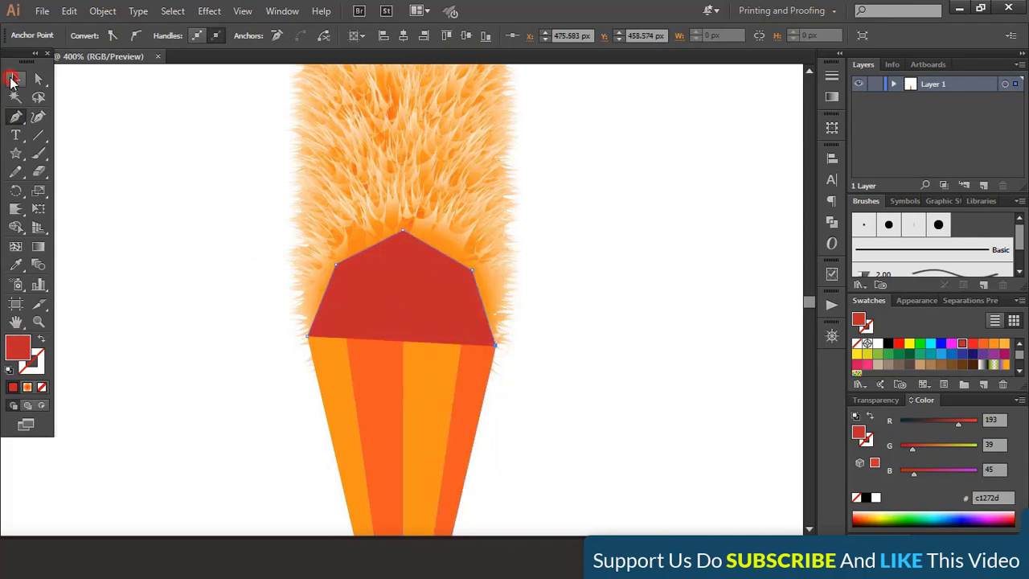
- Make the collar a red outline with no fill, Width Profile 1 and 3 pt weight
{"action": "left_click", "coordinate": [42, 387]}
{"action": "left_click", "coordinate": [36, 364]}
{"action": "left_click", "coordinate": [13, 386]}
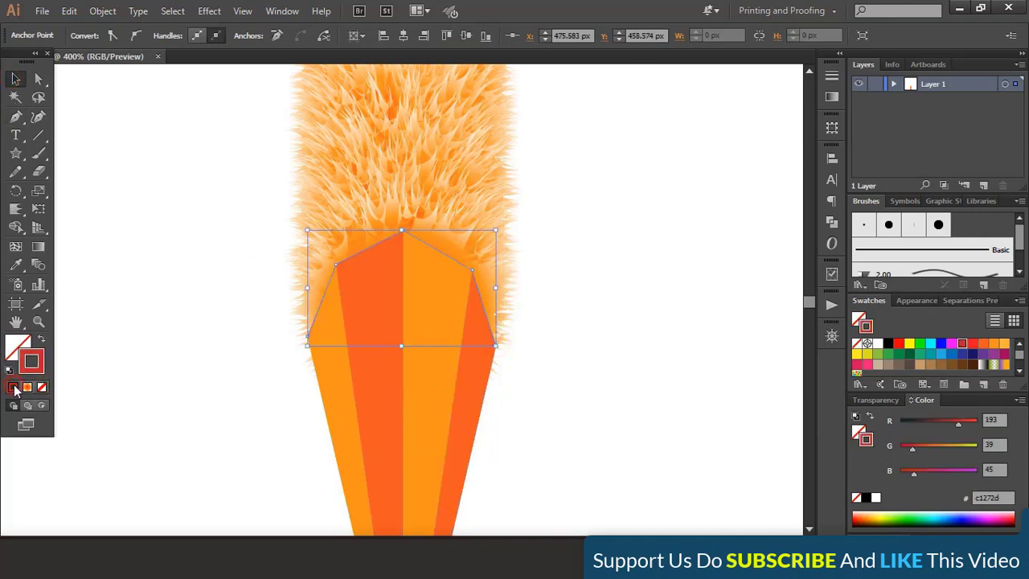
{"action": "left_click", "coordinate": [147, 295]}
{"action": "left_click", "coordinate": [437, 253]}
{"action": "left_click", "coordinate": [303, 37]}
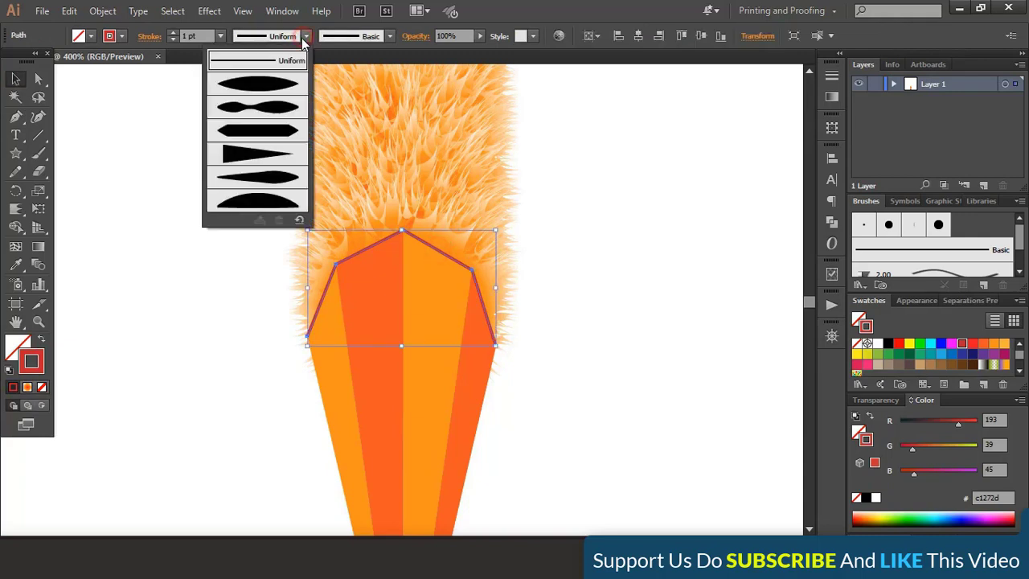
{"action": "left_click", "coordinate": [277, 86]}
{"action": "left_click", "coordinate": [173, 33]}
{"action": "left_click", "coordinate": [173, 33]}
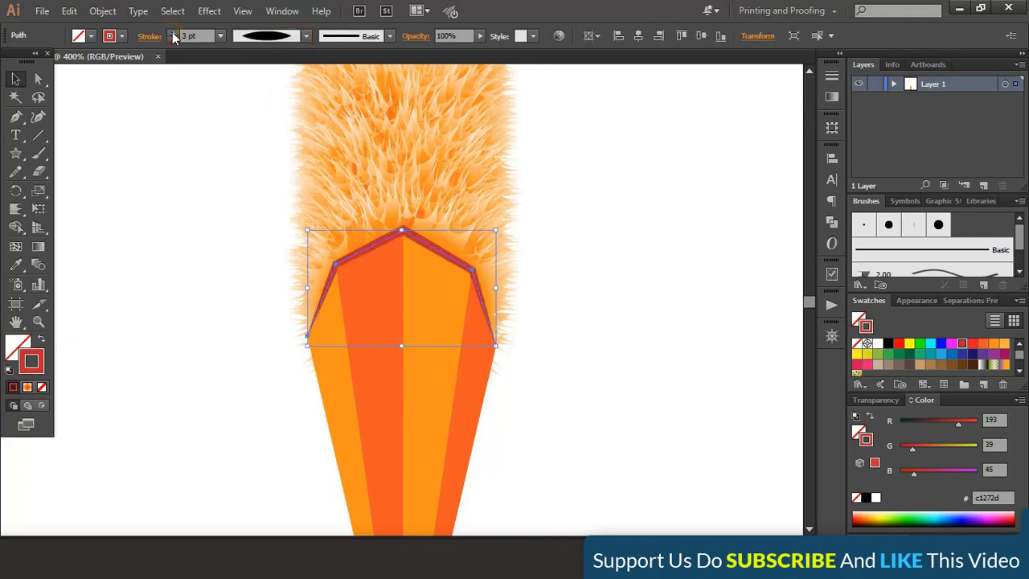
{"action": "left_click", "coordinate": [172, 33]}
{"action": "left_click", "coordinate": [556, 232]}
- Apply a 2.3-pixel Gaussian Blur to the red collar
{"action": "left_click", "coordinate": [463, 266]}
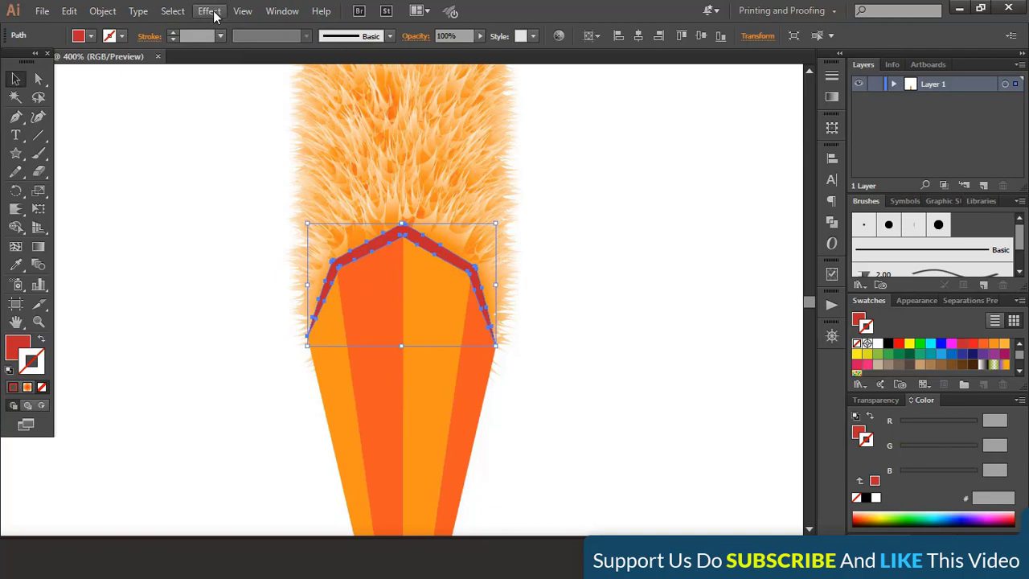
{"action": "left_click", "coordinate": [210, 10]}
{"action": "mouse_move", "coordinate": [305, 267]}
{"action": "left_click", "coordinate": [401, 266]}
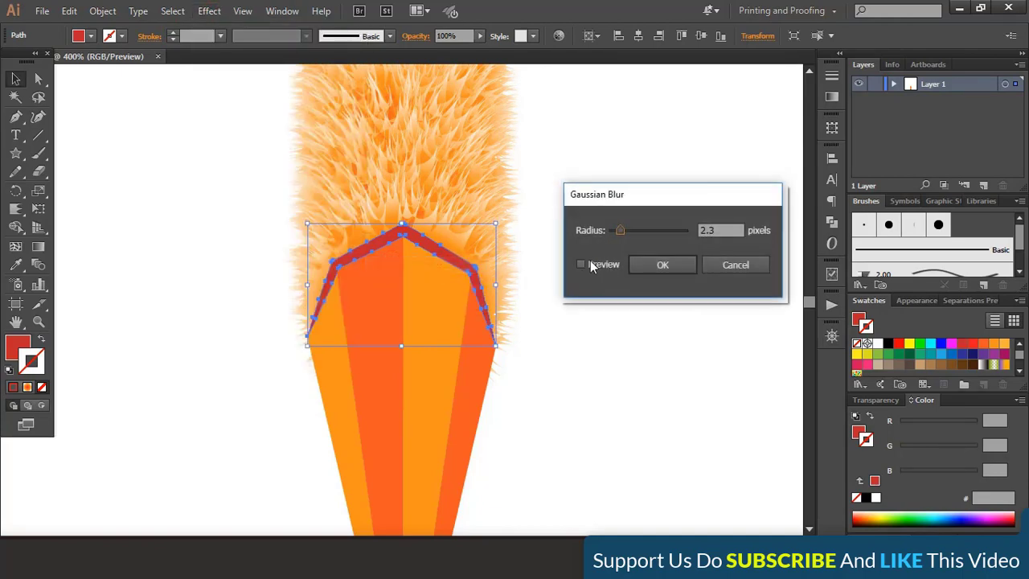
{"action": "left_click", "coordinate": [652, 267]}
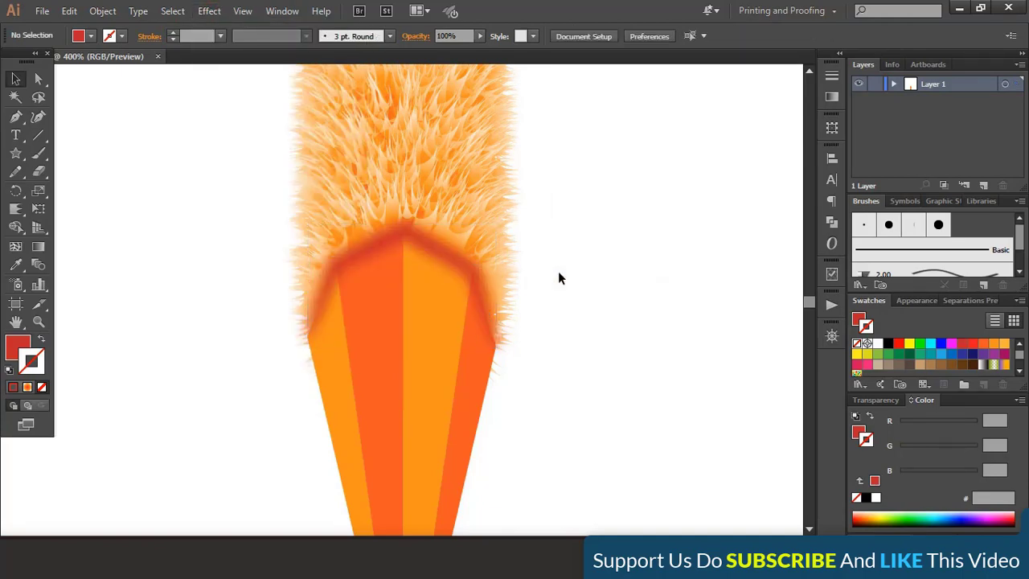